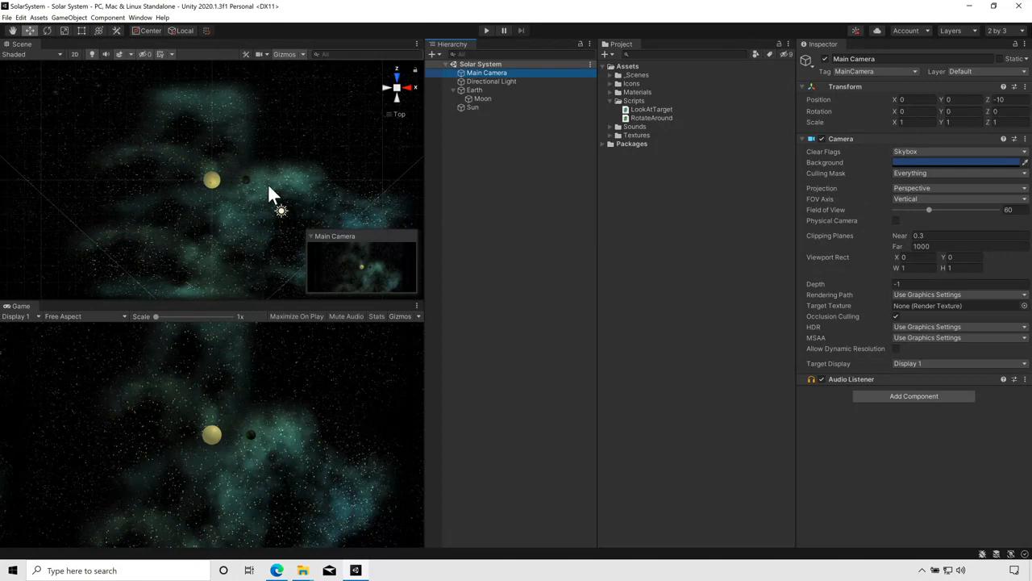
- Move the Main Camera closer to the Sun by setting its Z position to -3.5
{"action": "scroll", "coordinate": [255, 187], "scroll_direction": "down", "scroll_amount": 3}
{"action": "key", "text": "f"}
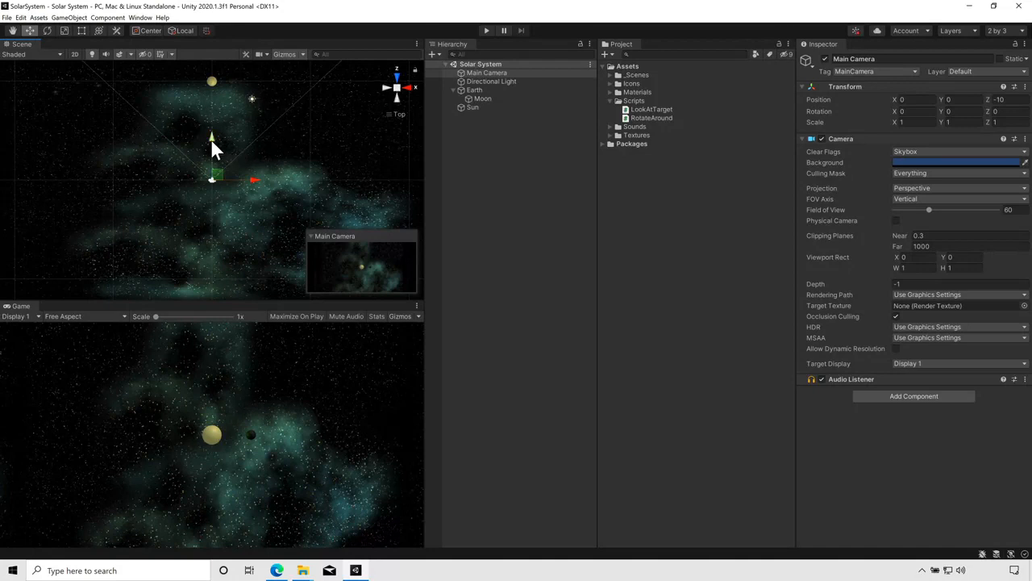
{"action": "left_click_drag", "start_coordinate": [212, 141], "coordinate": [214, 80]}
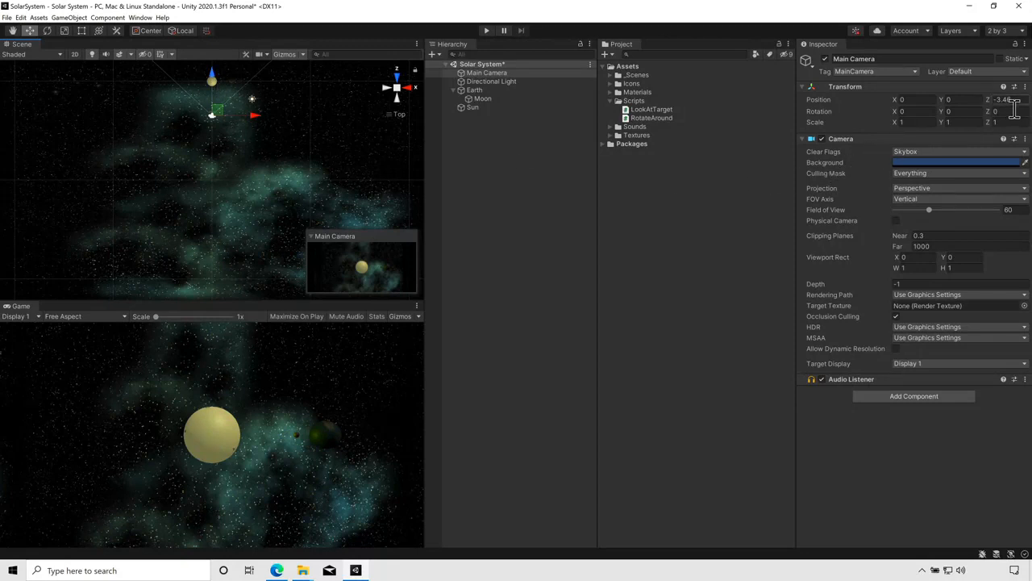
{"action": "left_click", "coordinate": [1016, 100]}
{"action": "type", "text": "-3.5"}
- Run the scene, raise the Directional Light's intensity to 1.32 while it plays, and copy the Light component
{"action": "left_click", "coordinate": [486, 31]}
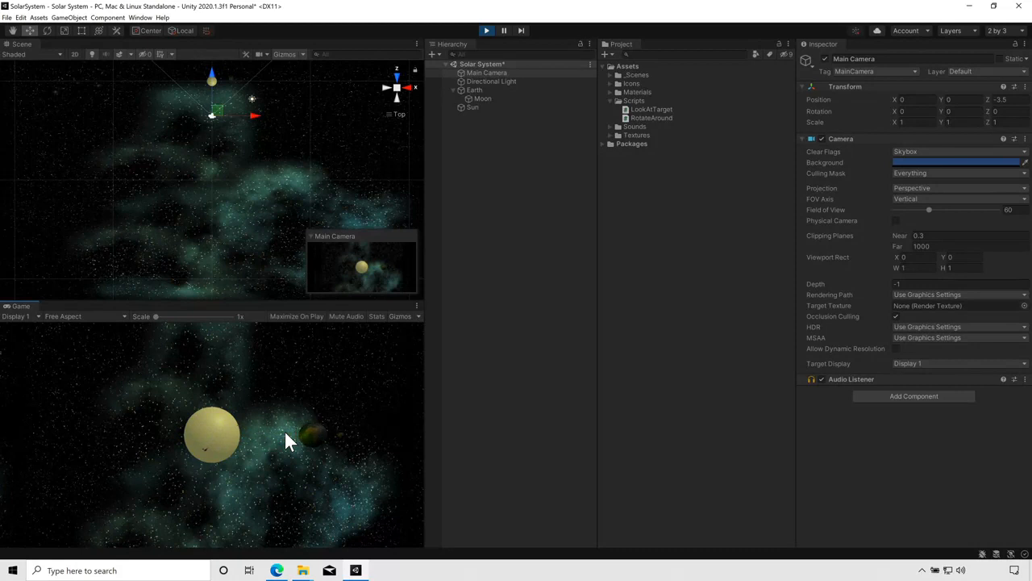
{"action": "left_click", "coordinate": [483, 82]}
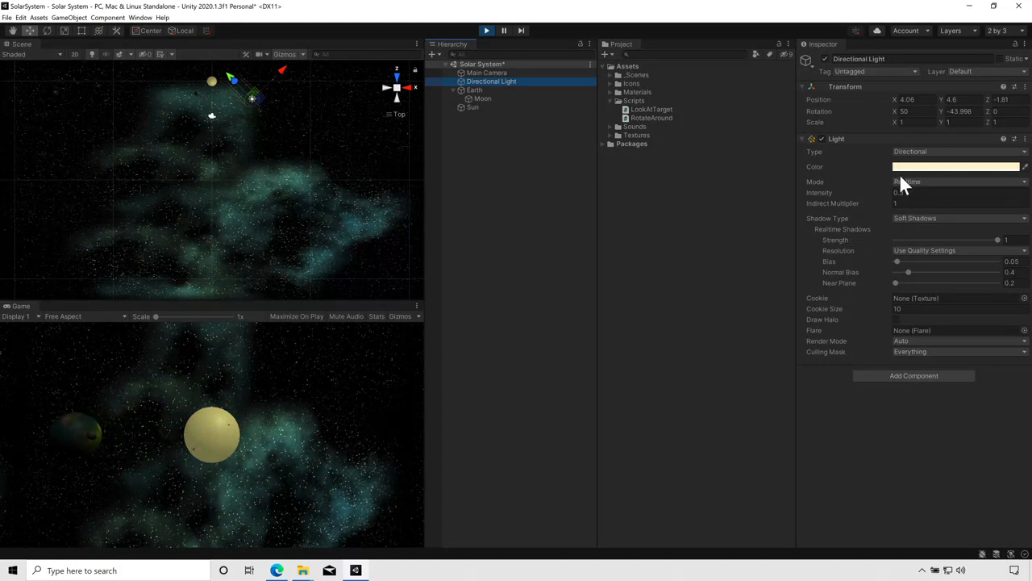
{"action": "left_click_drag", "start_coordinate": [888, 193], "coordinate": [910, 200]}
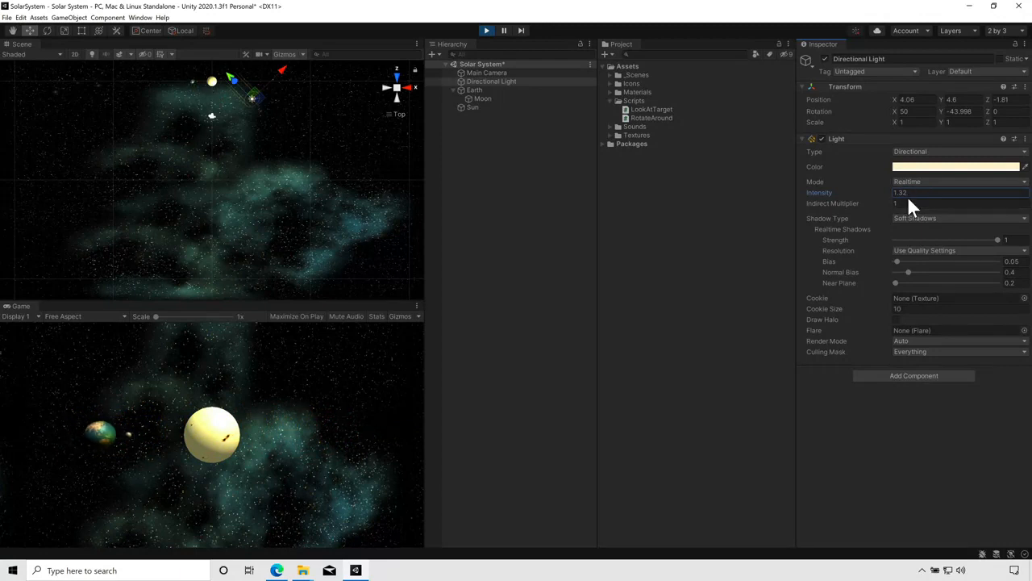
{"action": "left_click", "coordinate": [1025, 141]}
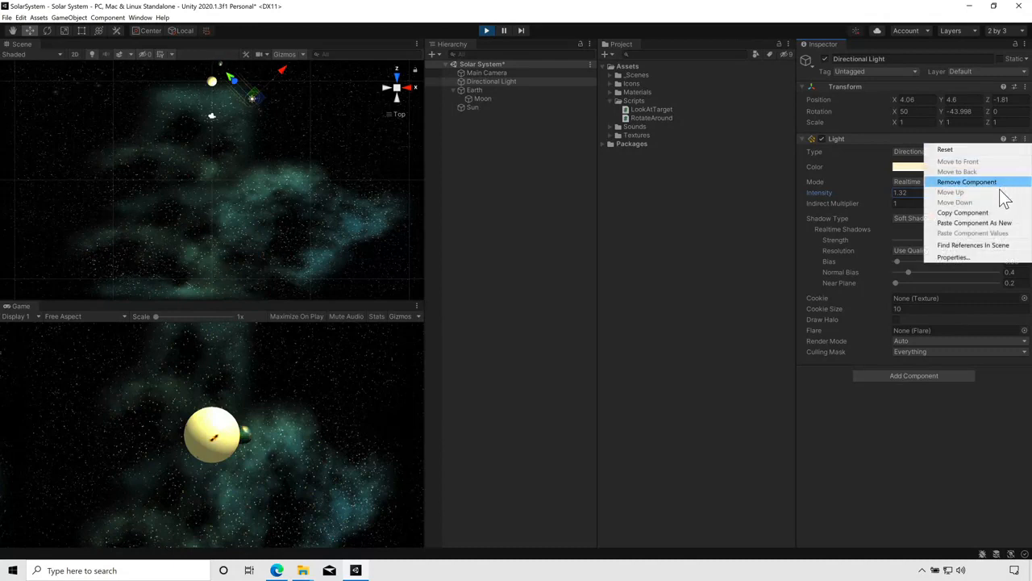
{"action": "left_click", "coordinate": [997, 214]}
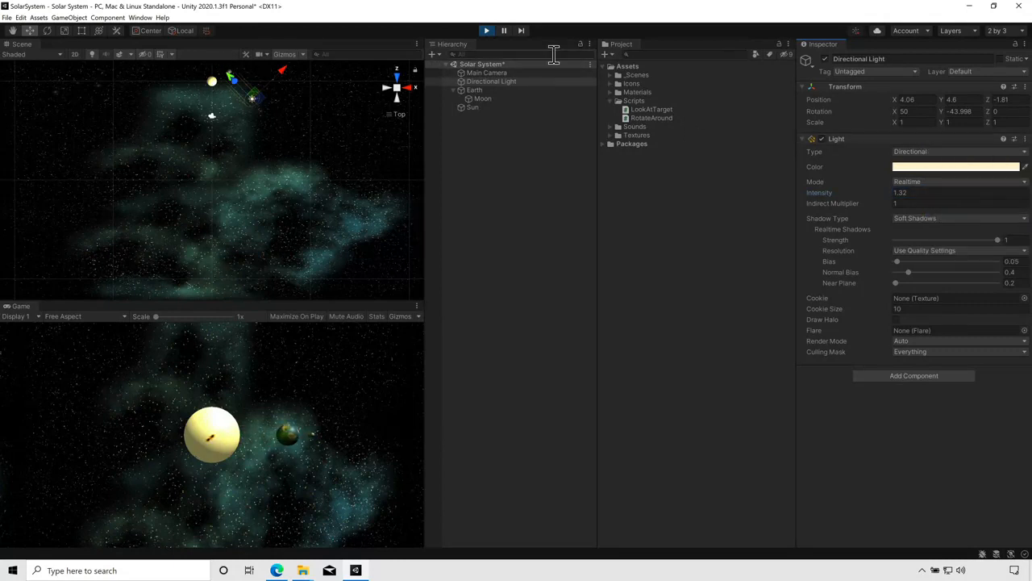
- Stop the running scene and paste the copied component values onto the Directional Light's Light component
{"action": "left_click", "coordinate": [487, 30]}
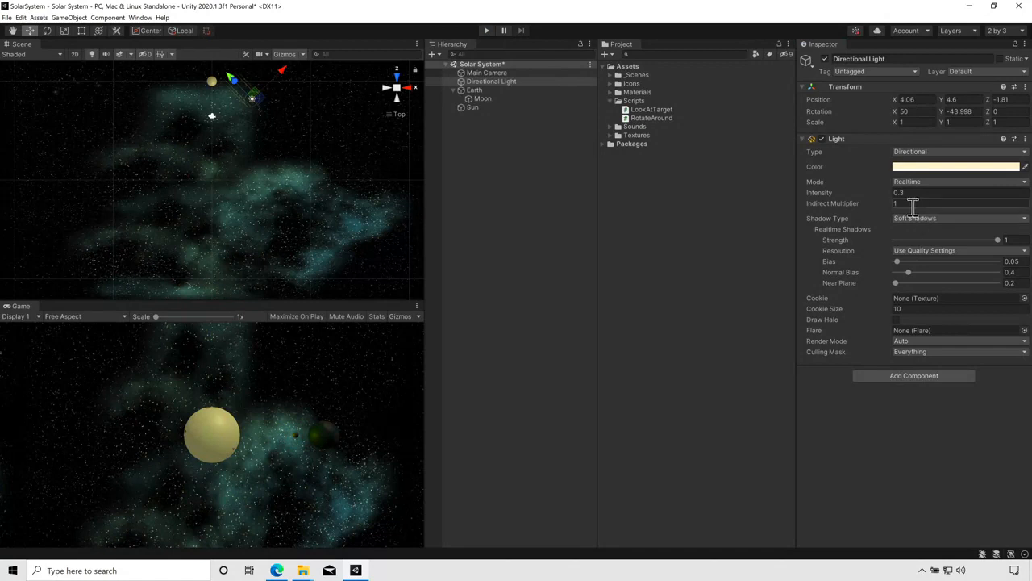
{"action": "left_click", "coordinate": [1025, 140]}
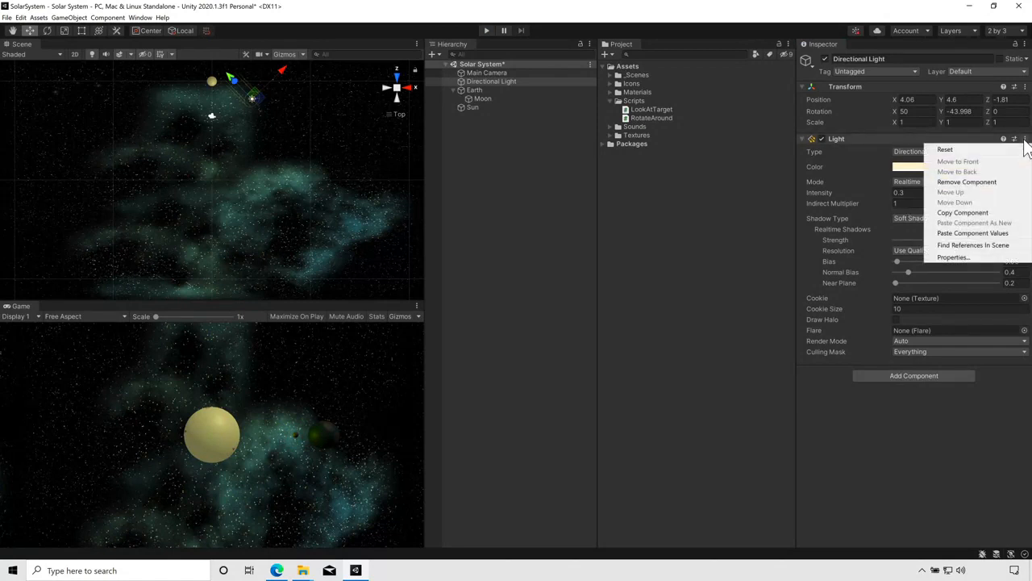
{"action": "left_click", "coordinate": [986, 235]}
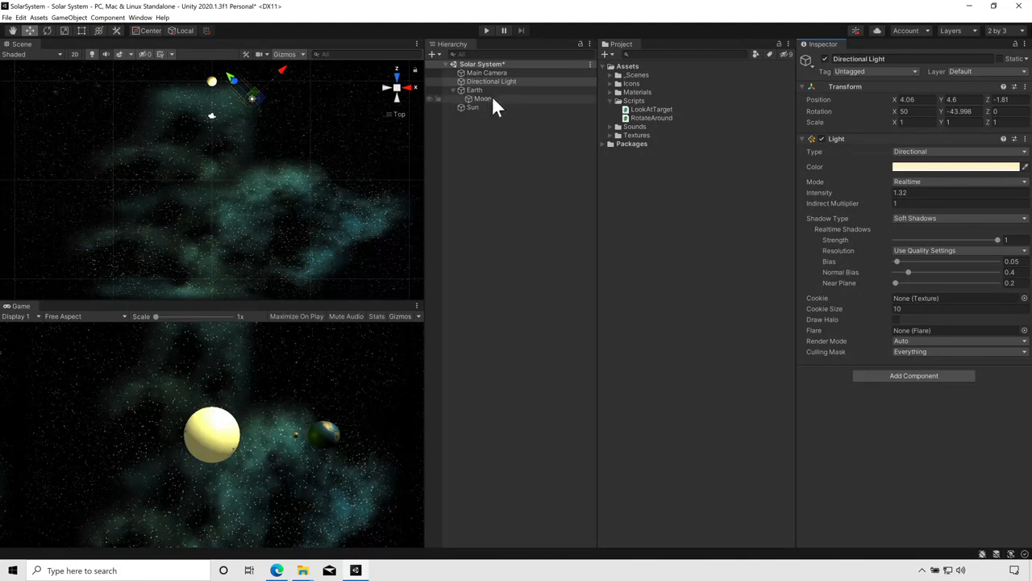
- Try the Main Camera's field of view at 98.4 and at 16, and restore it to 60
{"action": "left_click", "coordinate": [482, 73]}
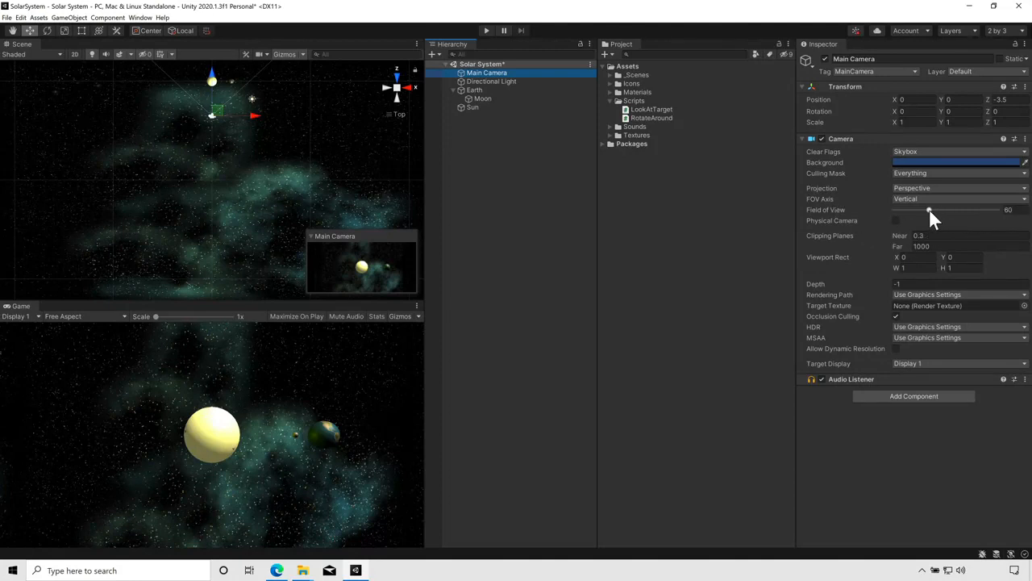
{"action": "left_click_drag", "start_coordinate": [929, 208], "coordinate": [951, 209]}
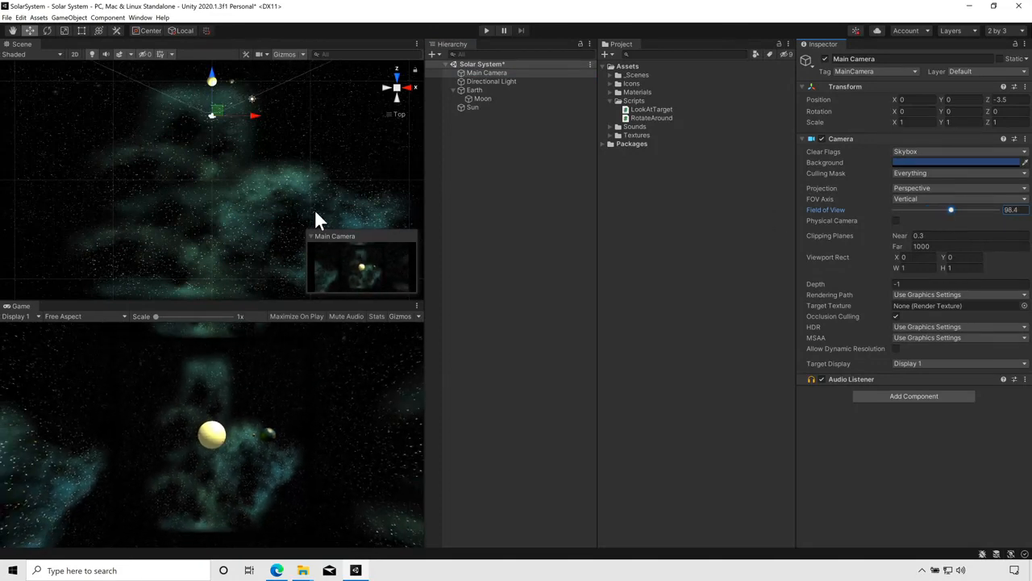
{"action": "key", "text": "f"}
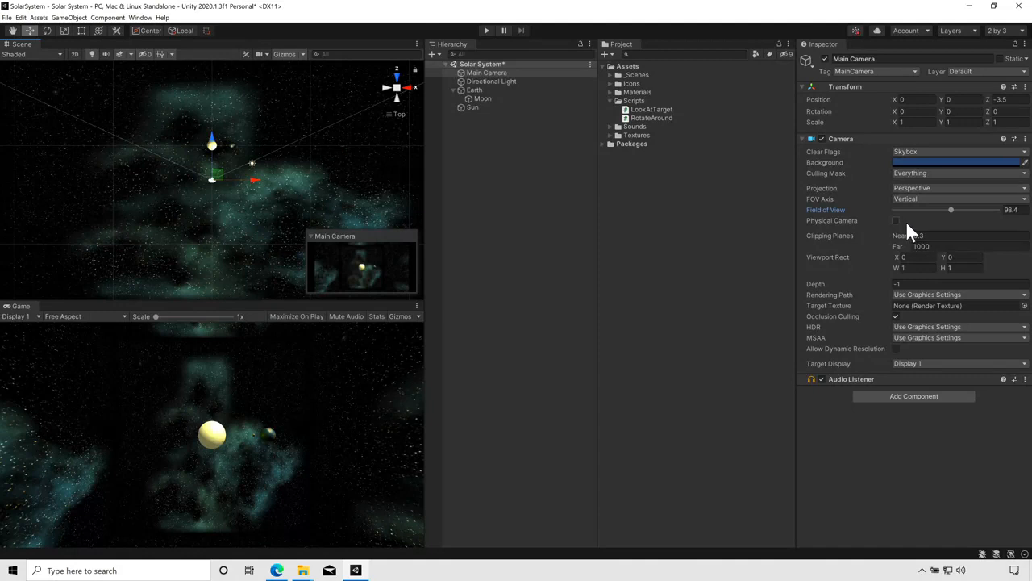
{"action": "left_click_drag", "start_coordinate": [950, 208], "coordinate": [904, 216]}
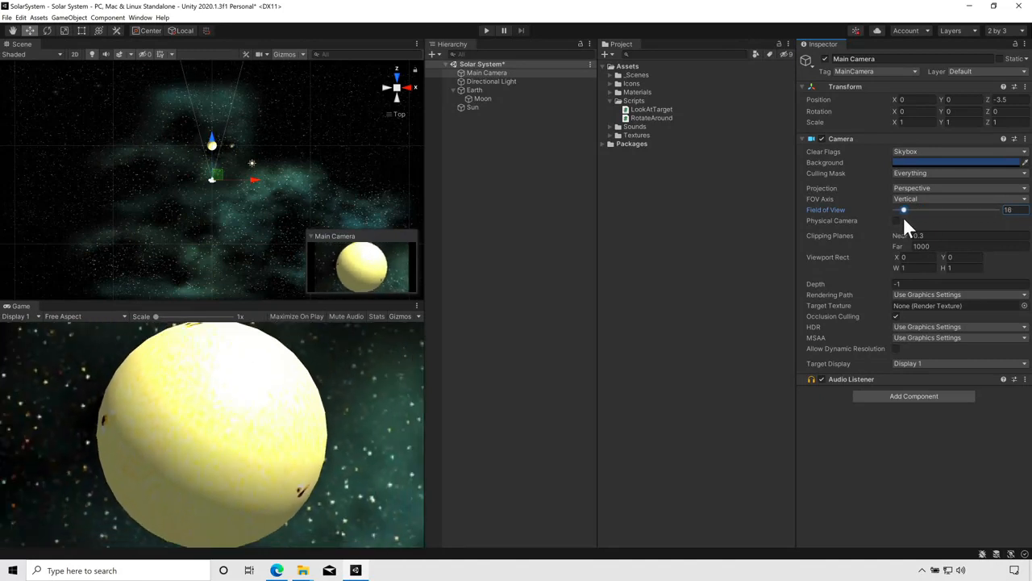
{"action": "left_click", "coordinate": [1018, 212]}
{"action": "type", "text": "60"}
{"action": "key", "text": "Return"}
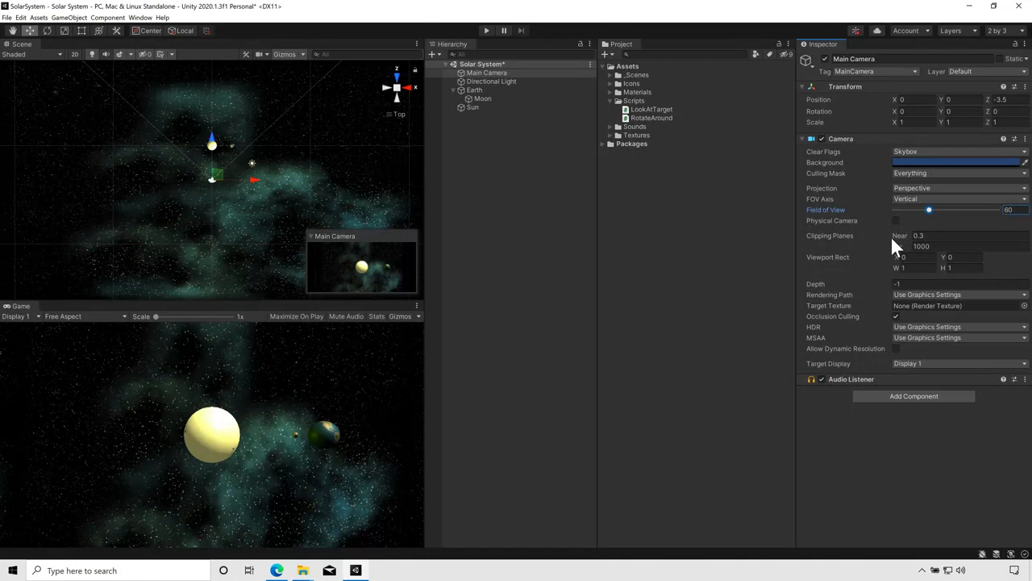
- Try a near clipping plane of 3.64 on the Main Camera, restore it to 0.3, and set the far plane to 10
{"action": "mouse_move", "coordinate": [901, 235]}
{"action": "left_mouse_down"}
{"action": "mouse_move", "coordinate": [968, 234]}
{"action": "mouse_move", "coordinate": [896, 232]}
{"action": "left_mouse_up"}
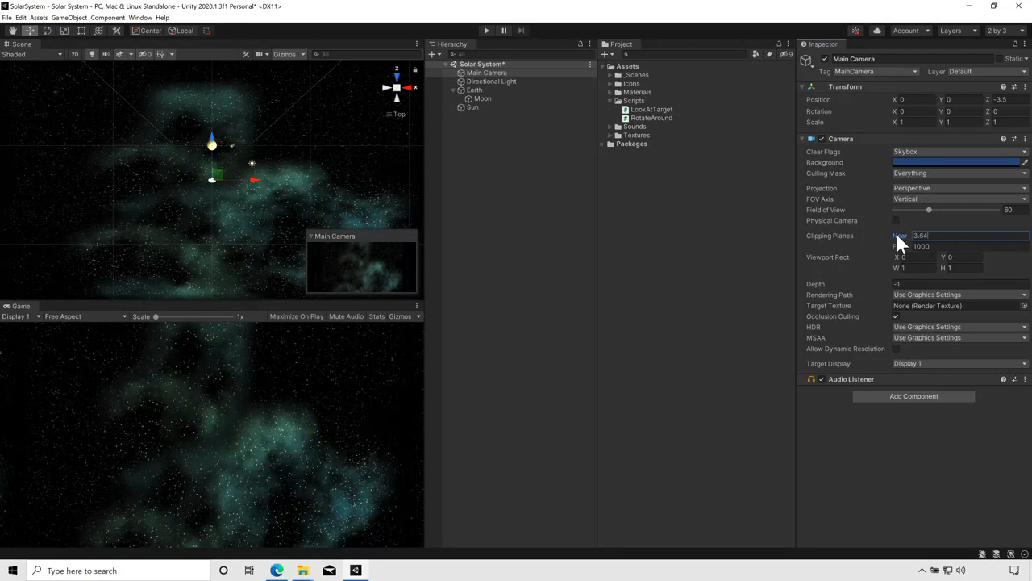
{"action": "type", "text": "0.3"}
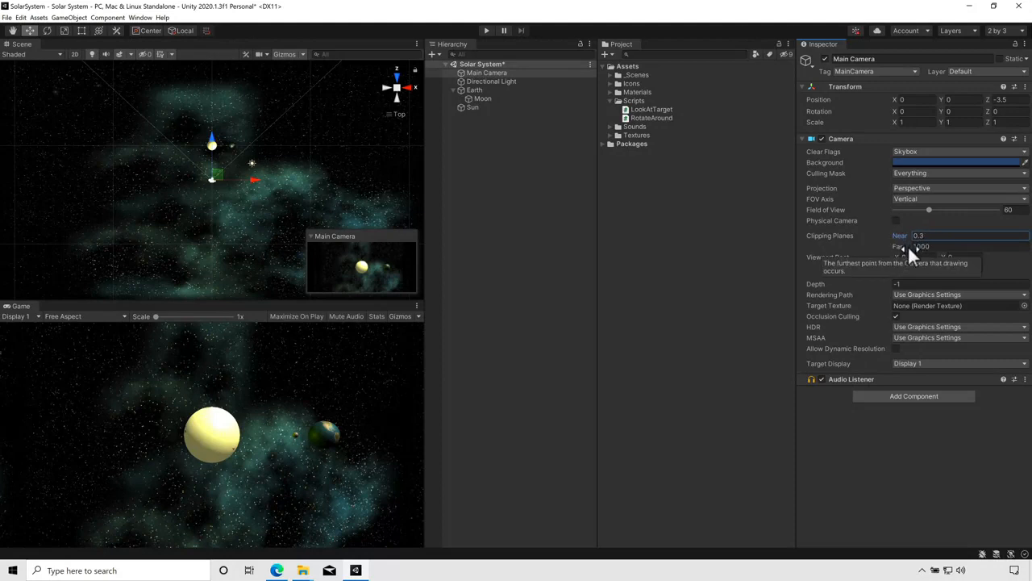
{"action": "key", "text": "Tab"}
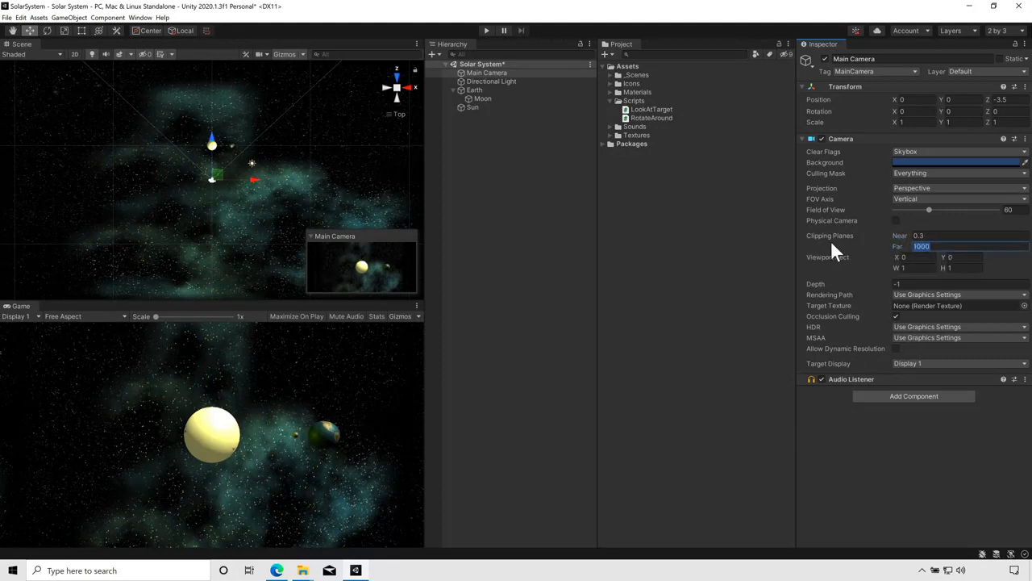
{"action": "type", "text": "10"}
- Align the scene view to the Main Camera and bring the Sun and Earth closer in that view
{"action": "left_click", "coordinate": [471, 71]}
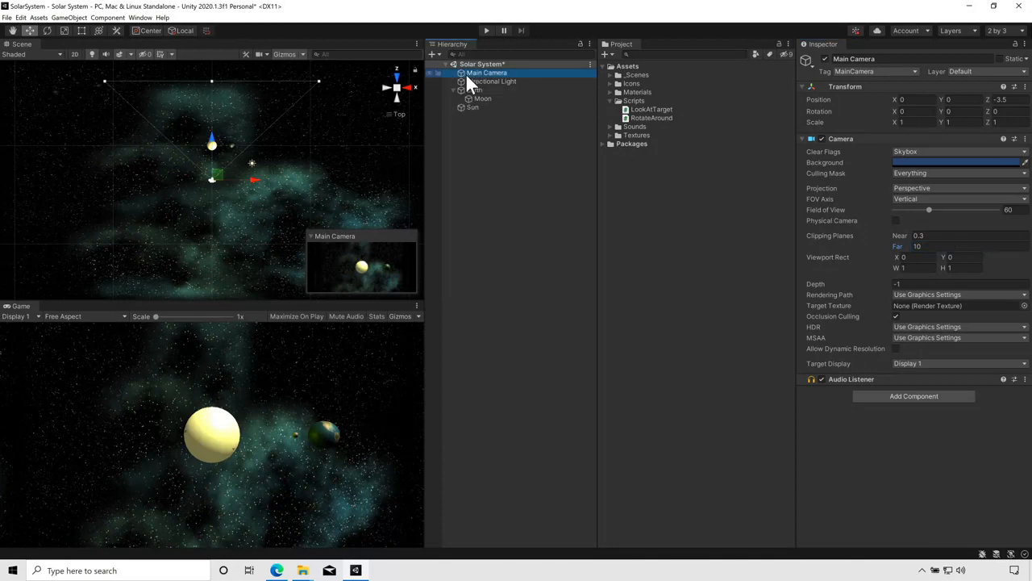
{"action": "left_click", "coordinate": [73, 17]}
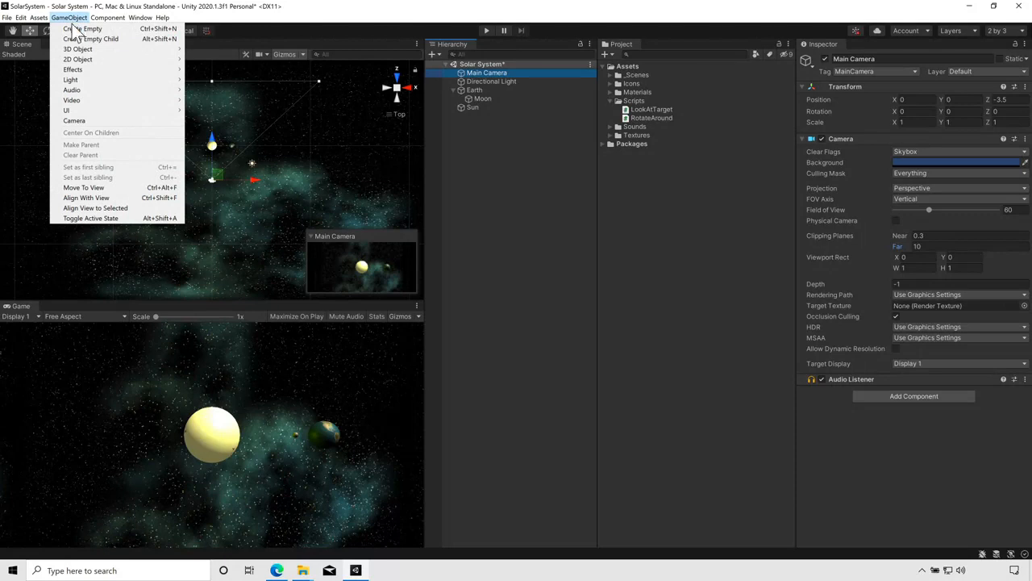
{"action": "left_click", "coordinate": [131, 207]}
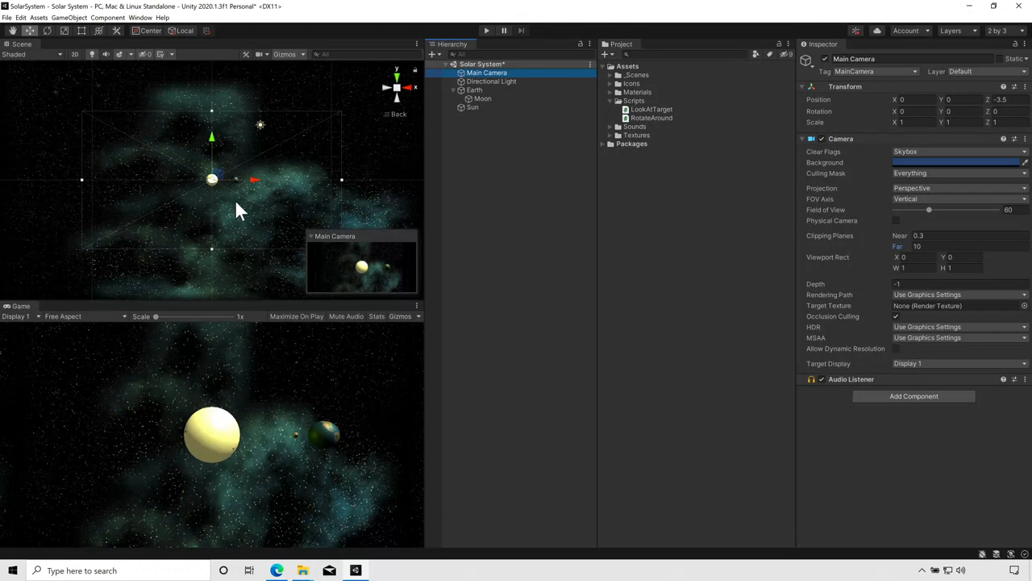
{"action": "scroll", "coordinate": [238, 197], "scroll_direction": "up", "scroll_amount": 5}
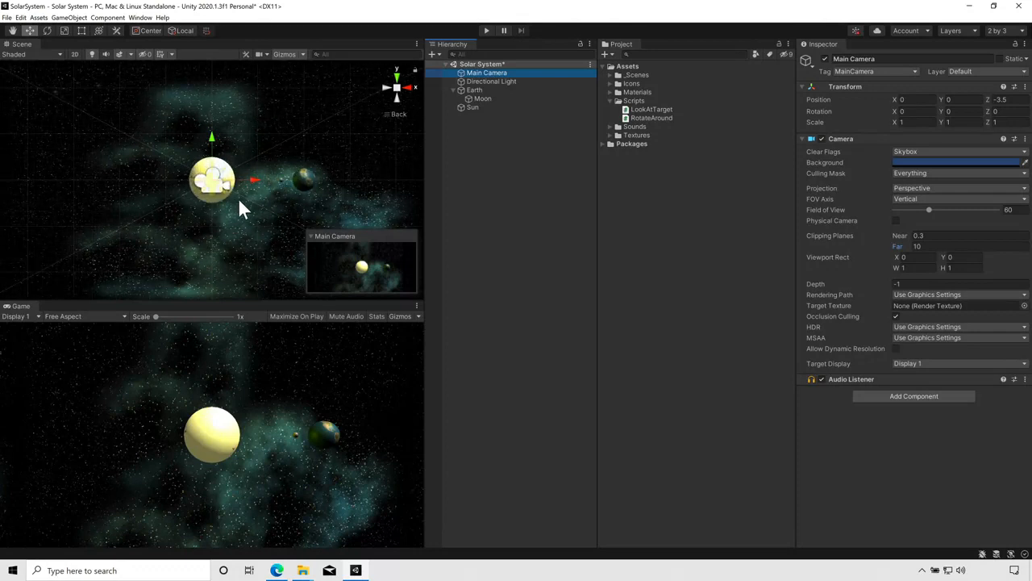
{"action": "scroll", "coordinate": [239, 203], "scroll_direction": "up", "scroll_amount": 4}
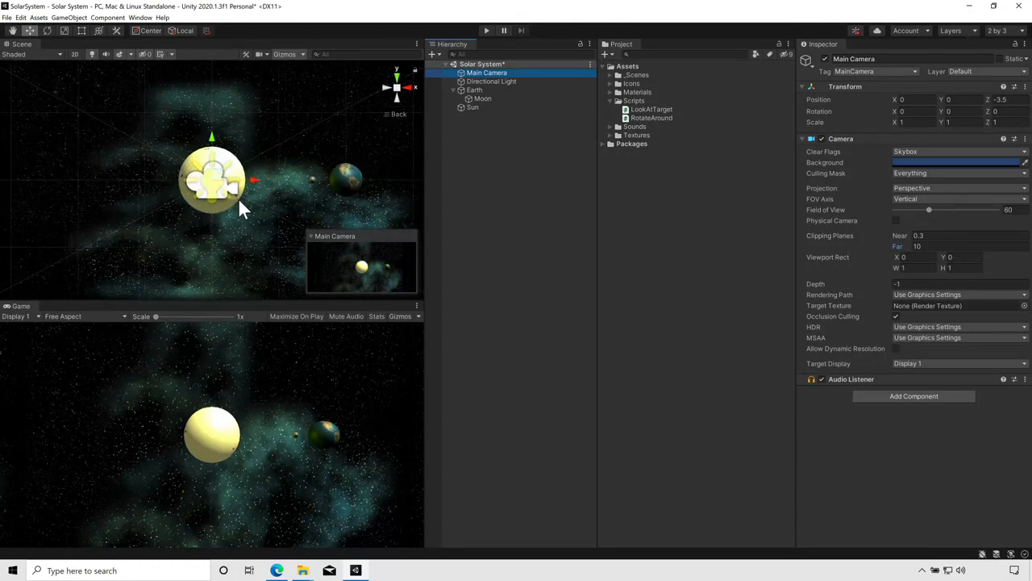
{"action": "scroll", "coordinate": [238, 198], "scroll_direction": "down", "scroll_amount": 1}
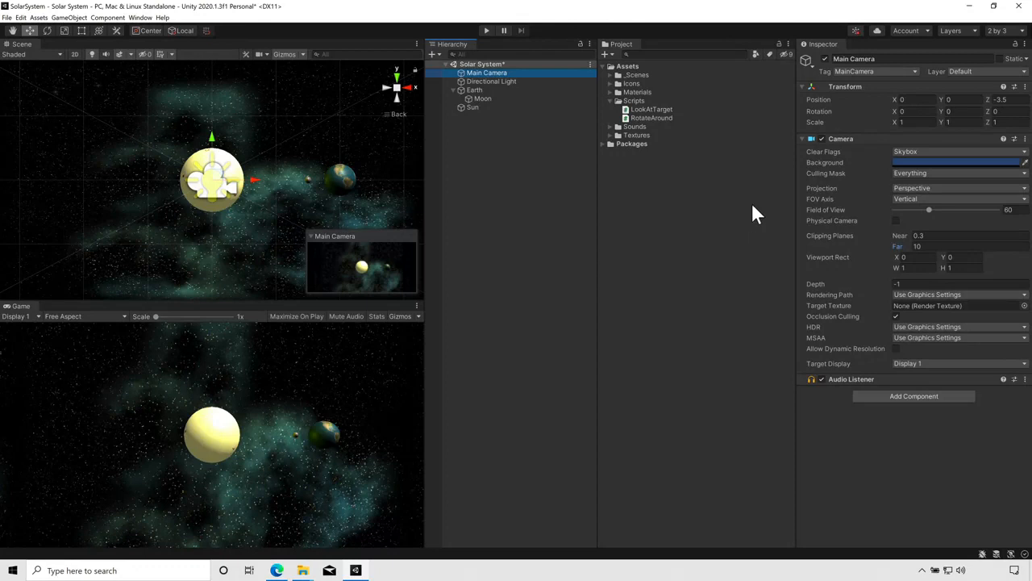
- Add a new camera to the Solar System scene and name it Minimap Camera
{"action": "left_click", "coordinate": [433, 54]}
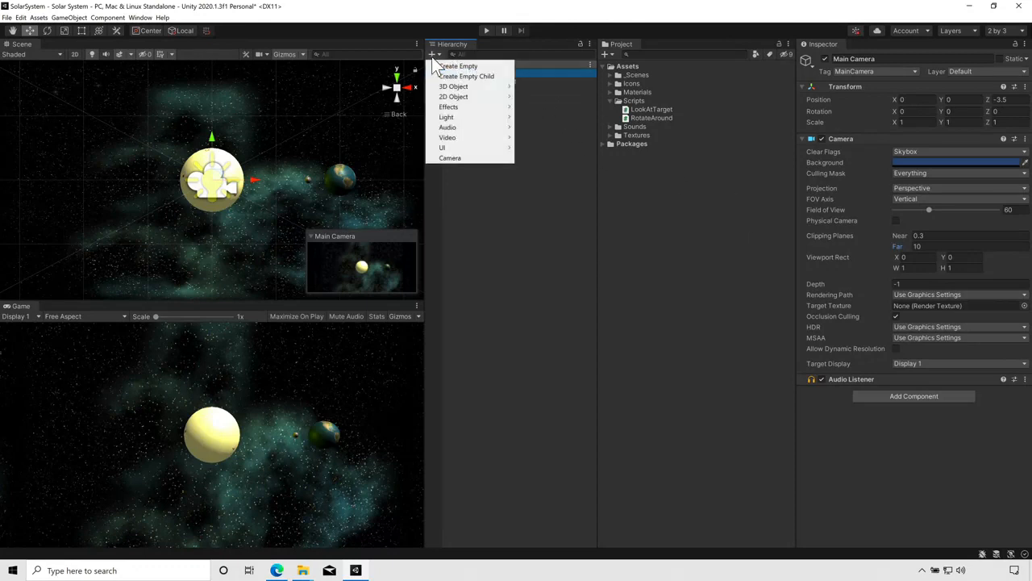
{"action": "left_click", "coordinate": [448, 158]}
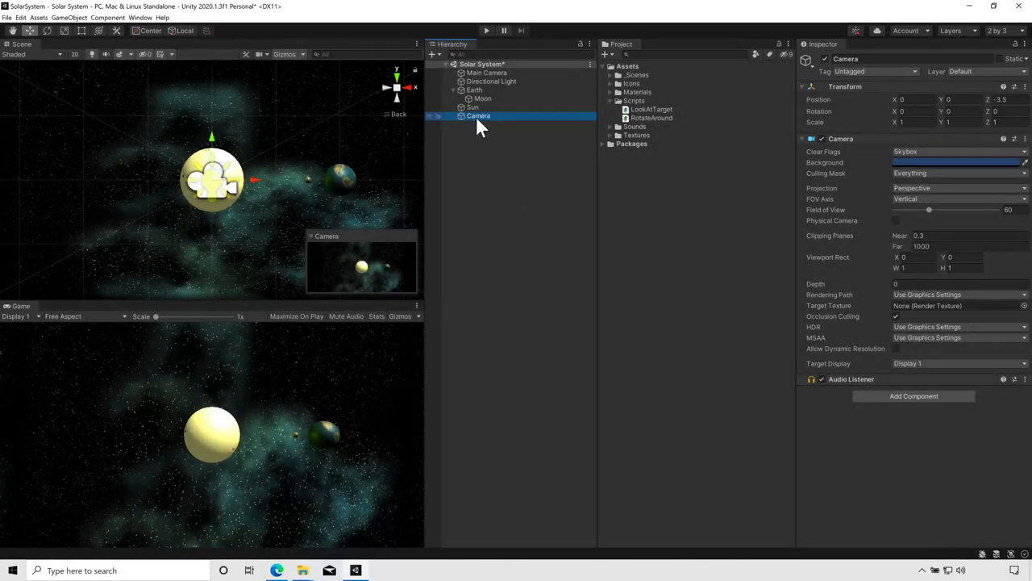
{"action": "left_click", "coordinate": [477, 118]}
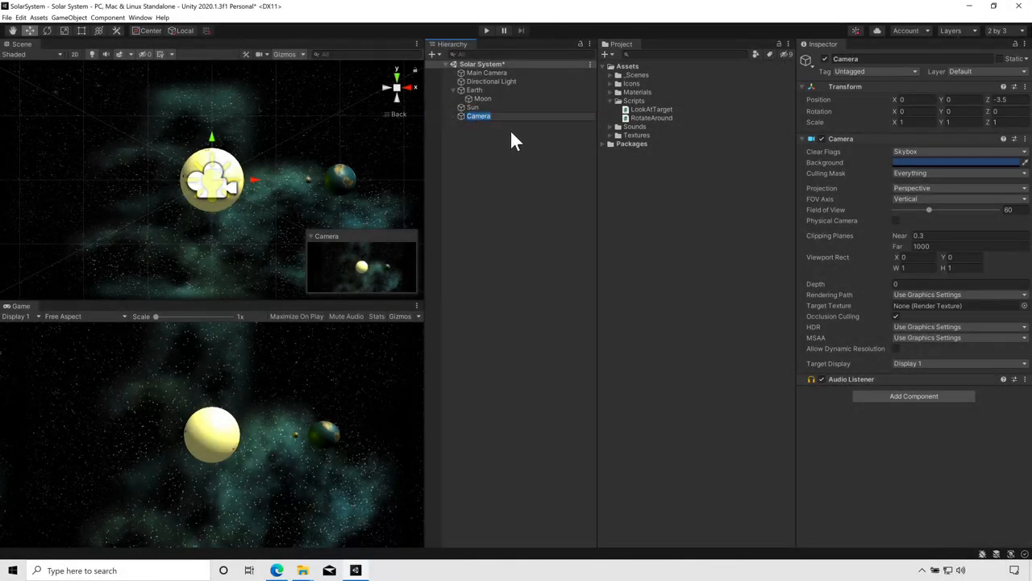
{"action": "key", "text": "Home"}
{"action": "type", "text": "Minimap"}
{"action": "key", "text": "Return"}
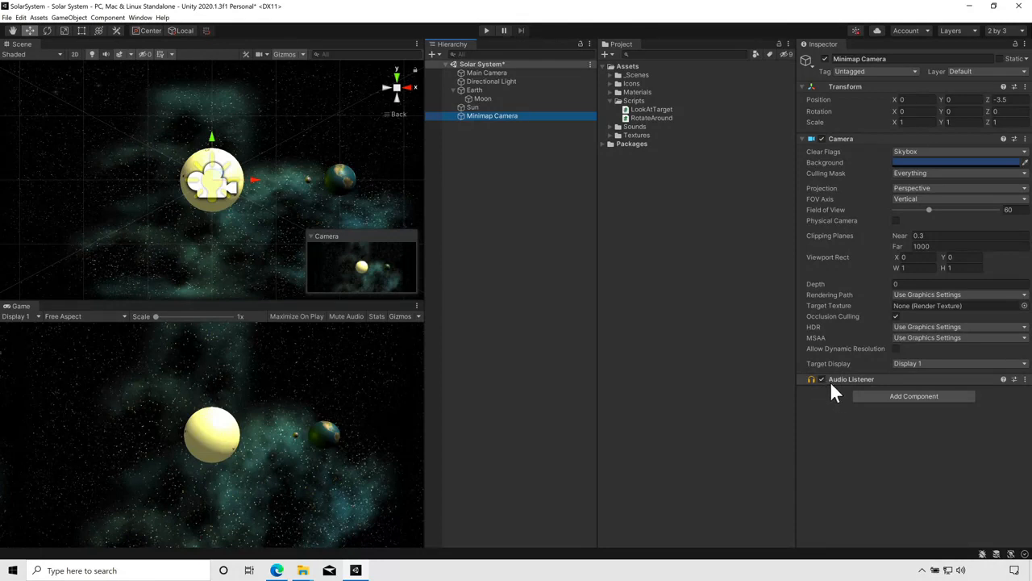
- Compare the two cameras' components and disable the Audio Listener on the Minimap Camera
{"action": "left_click", "coordinate": [491, 72]}
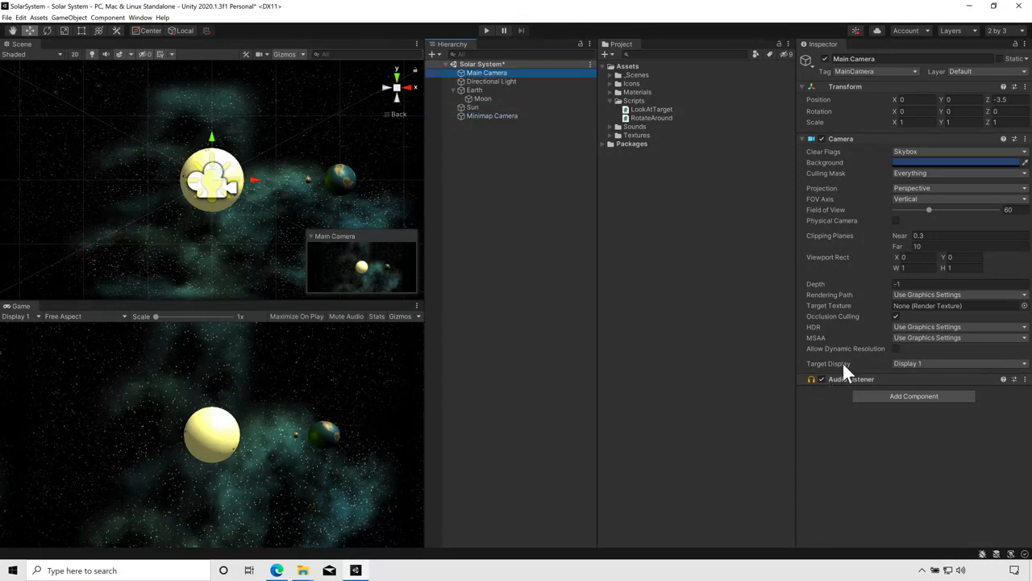
{"action": "left_click", "coordinate": [494, 114]}
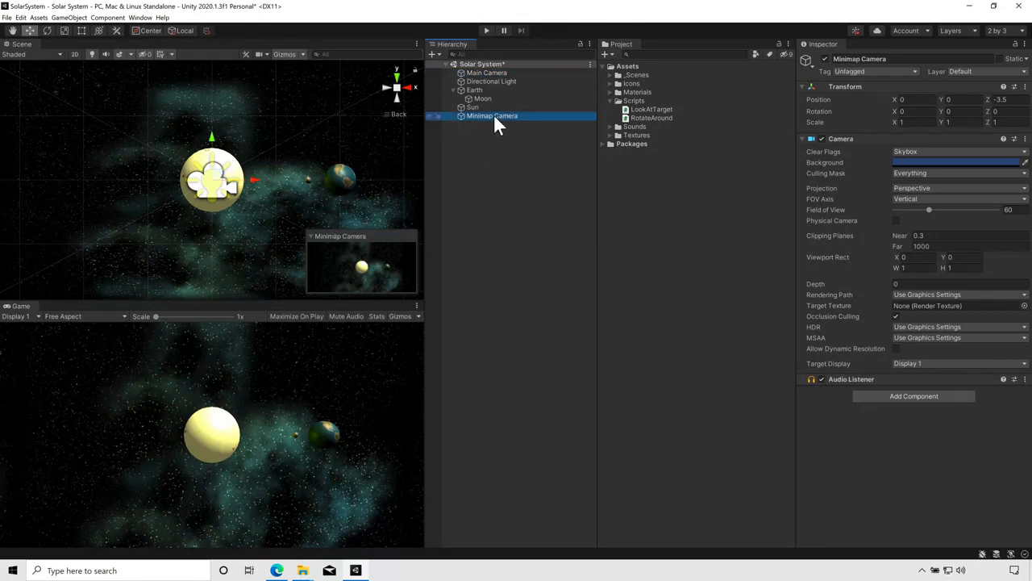
{"action": "left_click", "coordinate": [836, 455]}
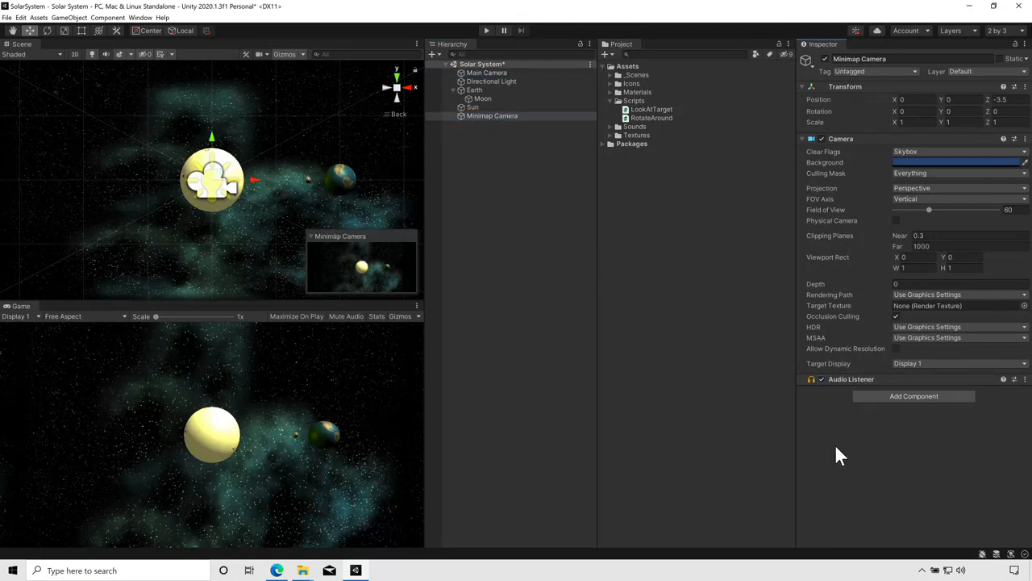
{"action": "left_click", "coordinate": [822, 379]}
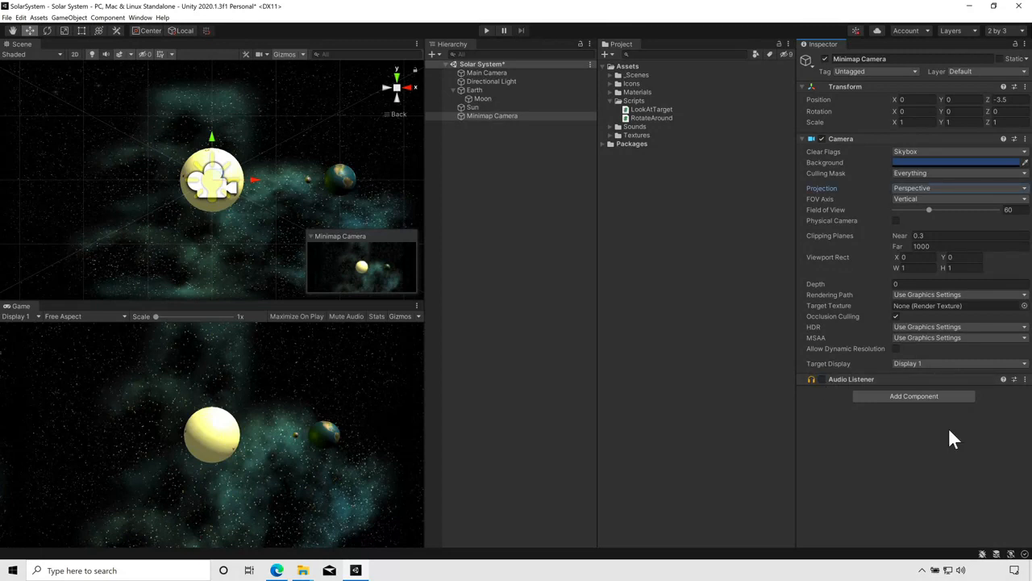
- Switch the Minimap Camera's projection to Orthographic and set its size to 3
{"action": "left_click", "coordinate": [951, 190]}
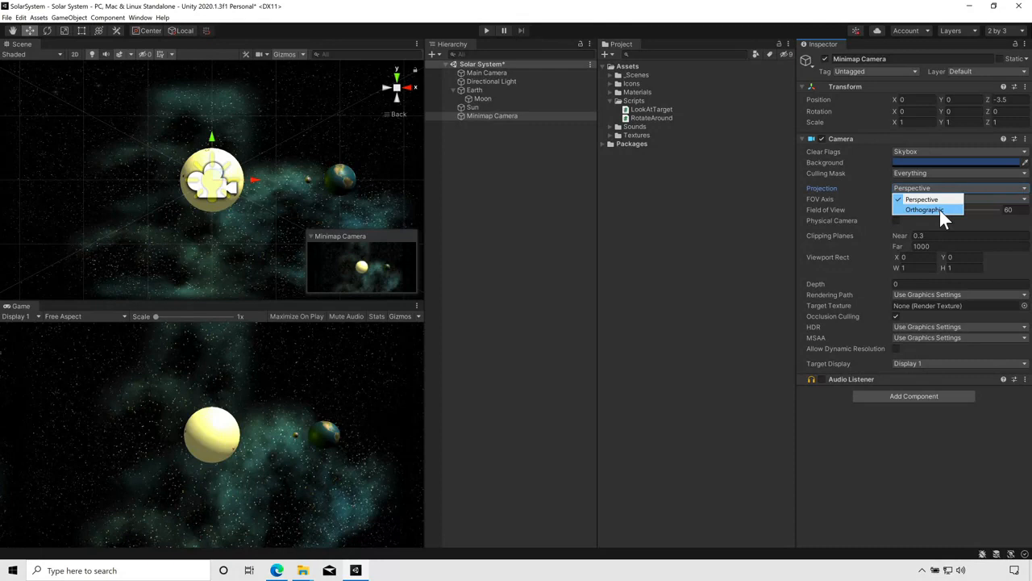
{"action": "left_click", "coordinate": [939, 210]}
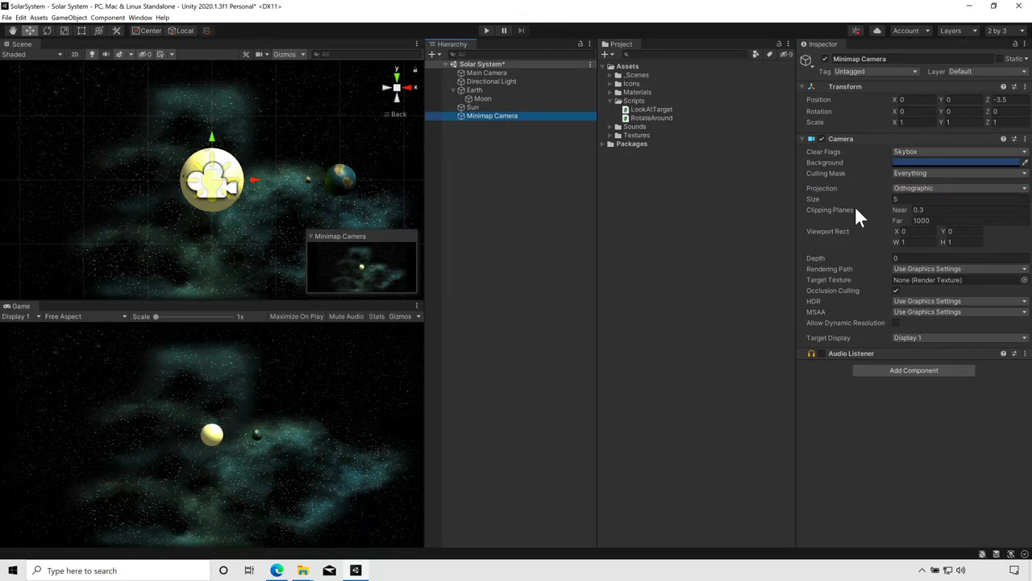
{"action": "left_click", "coordinate": [909, 199]}
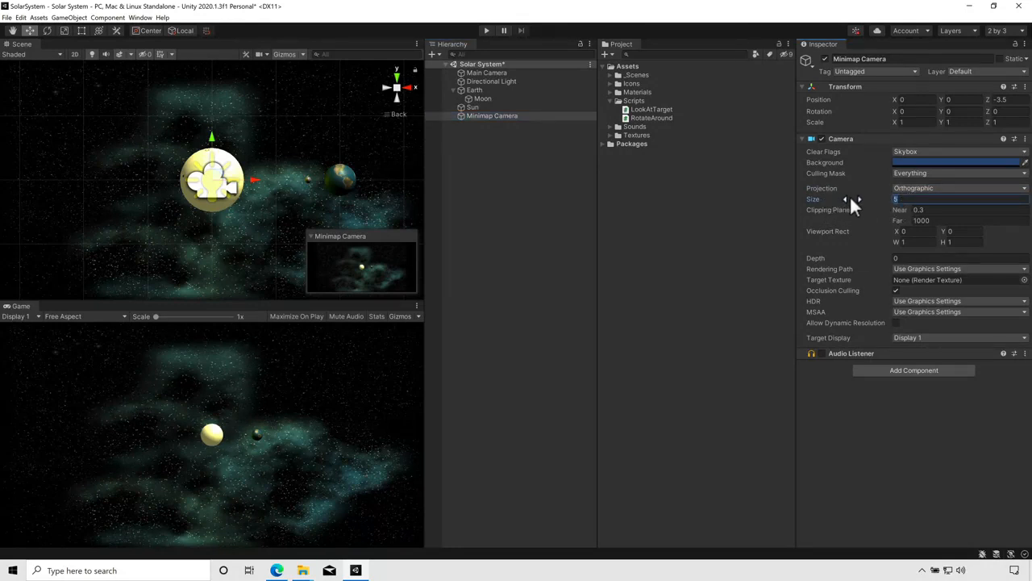
{"action": "type", "text": "4"}
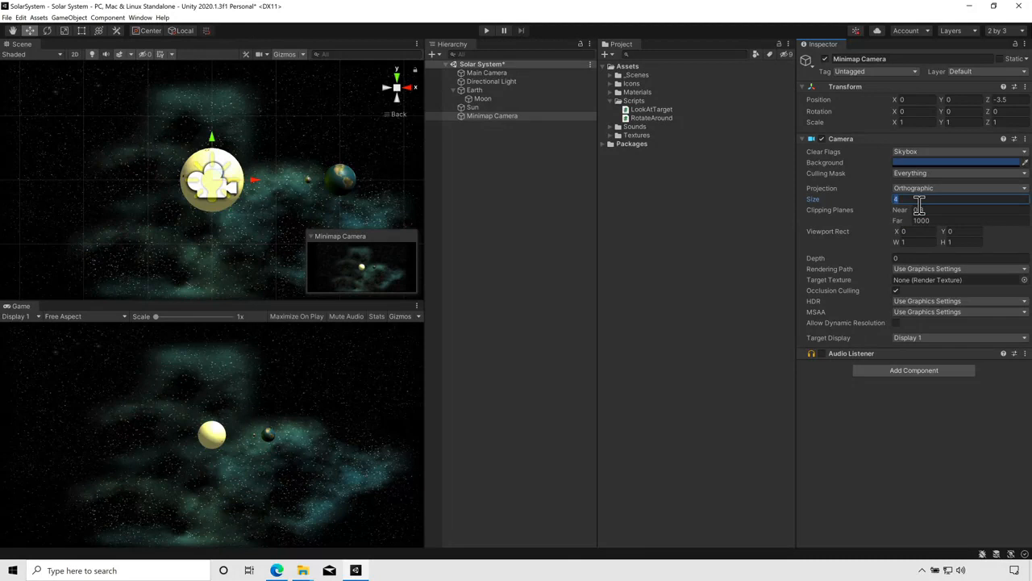
{"action": "type", "text": "3"}
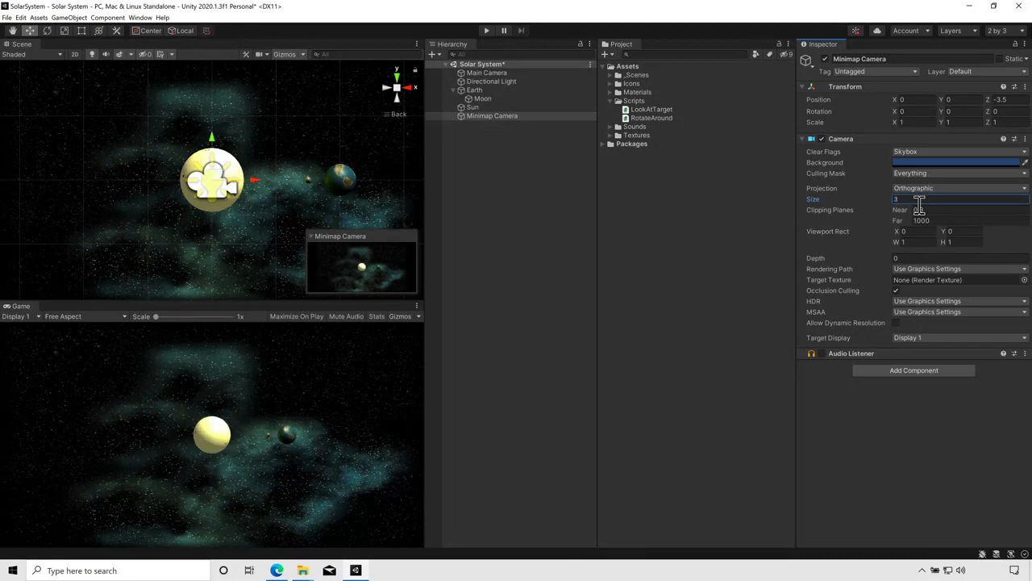
- From the top view, set the Minimap Camera's far clipping plane to 10 and compare its view volume with the Main Camera's
{"action": "left_click", "coordinate": [396, 78]}
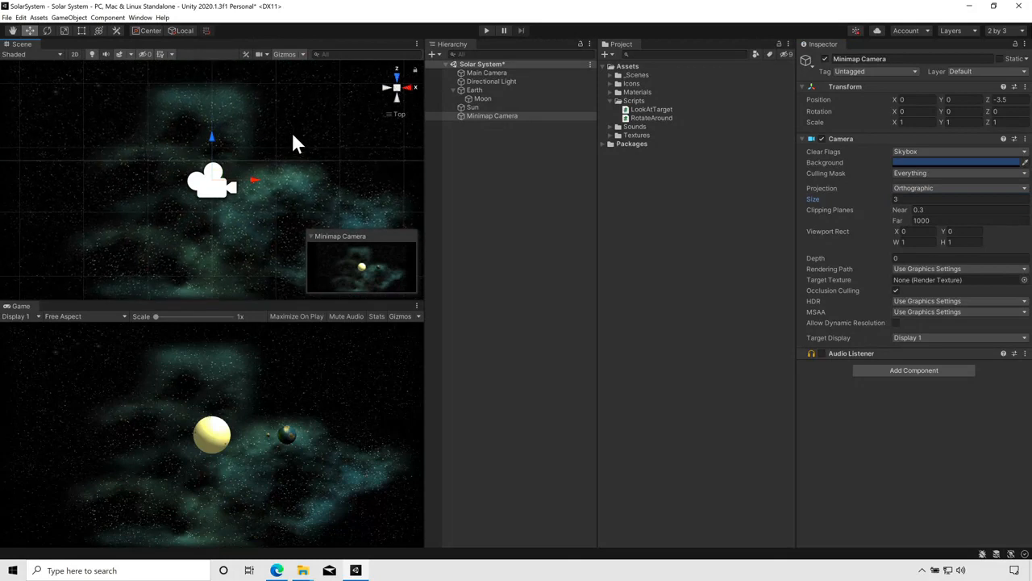
{"action": "left_click", "coordinate": [477, 115]}
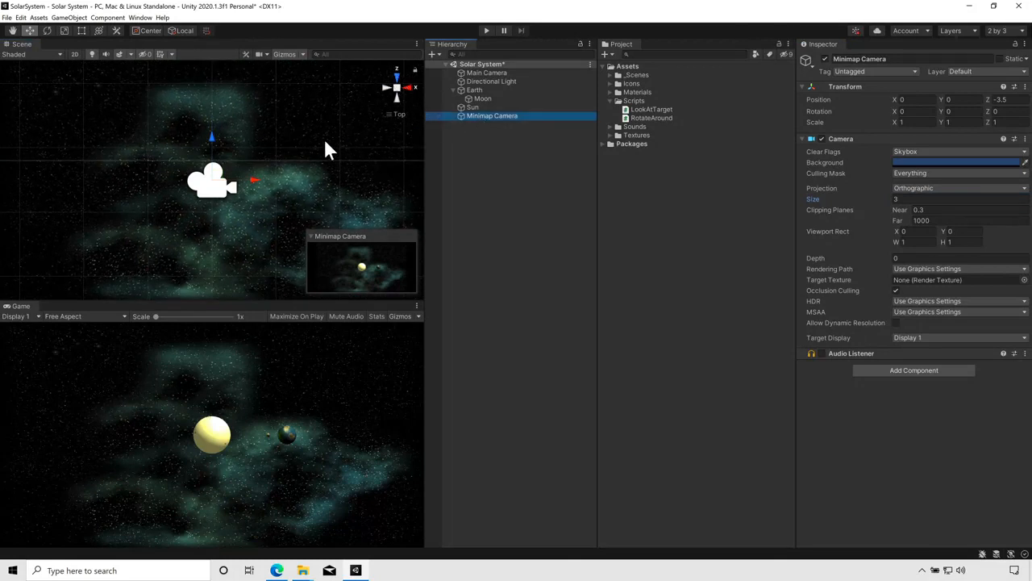
{"action": "scroll", "coordinate": [245, 171], "scroll_direction": "down", "scroll_amount": 10}
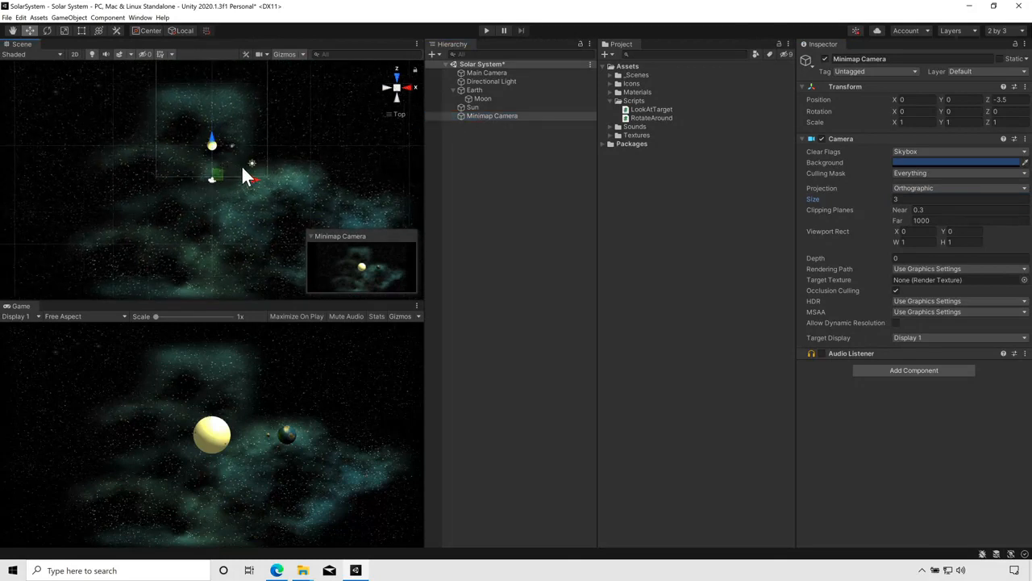
{"action": "scroll", "coordinate": [240, 166], "scroll_direction": "down", "scroll_amount": 5}
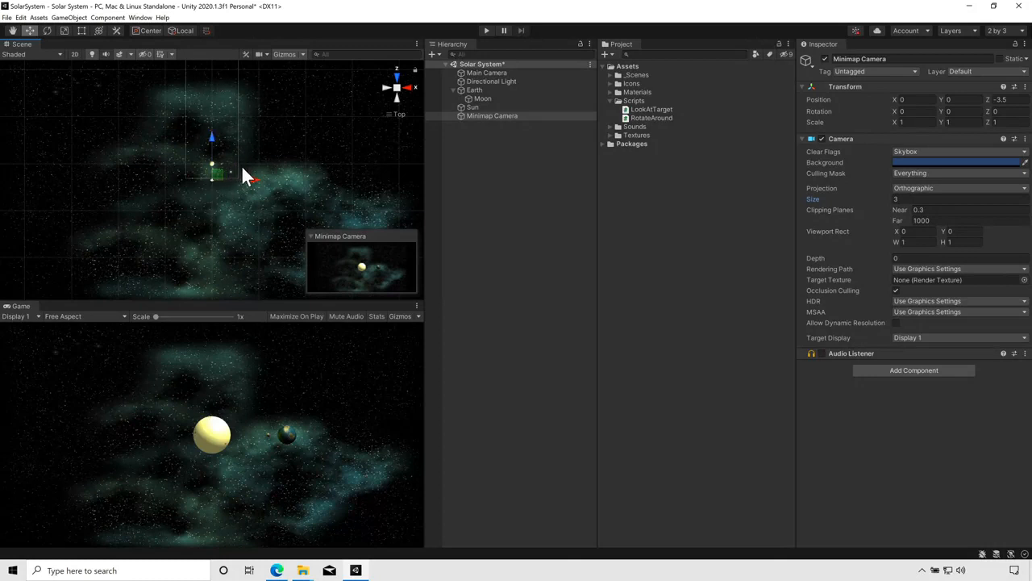
{"action": "left_click", "coordinate": [945, 221]}
{"action": "type", "text": "10"}
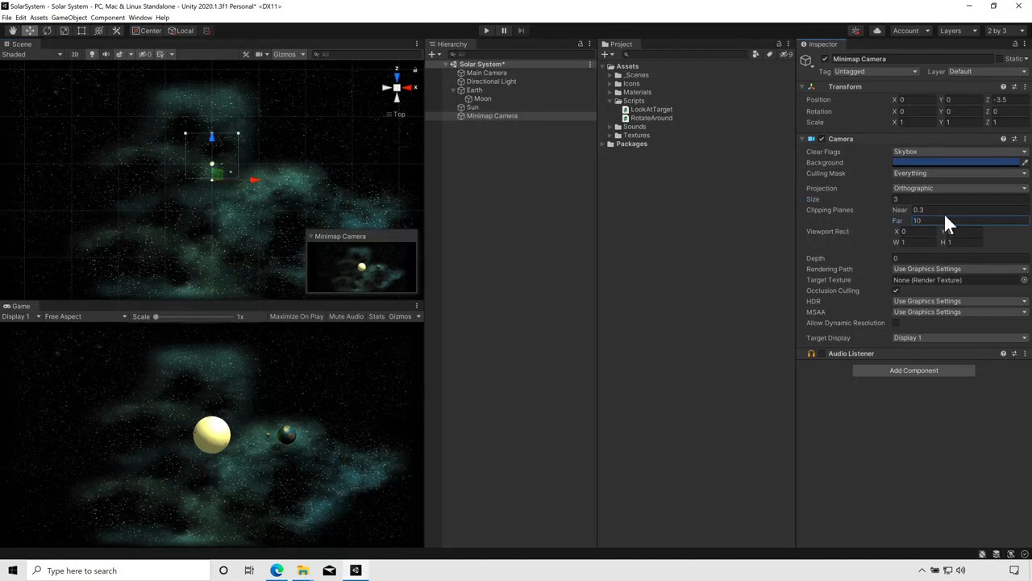
{"action": "left_click", "coordinate": [484, 74]}
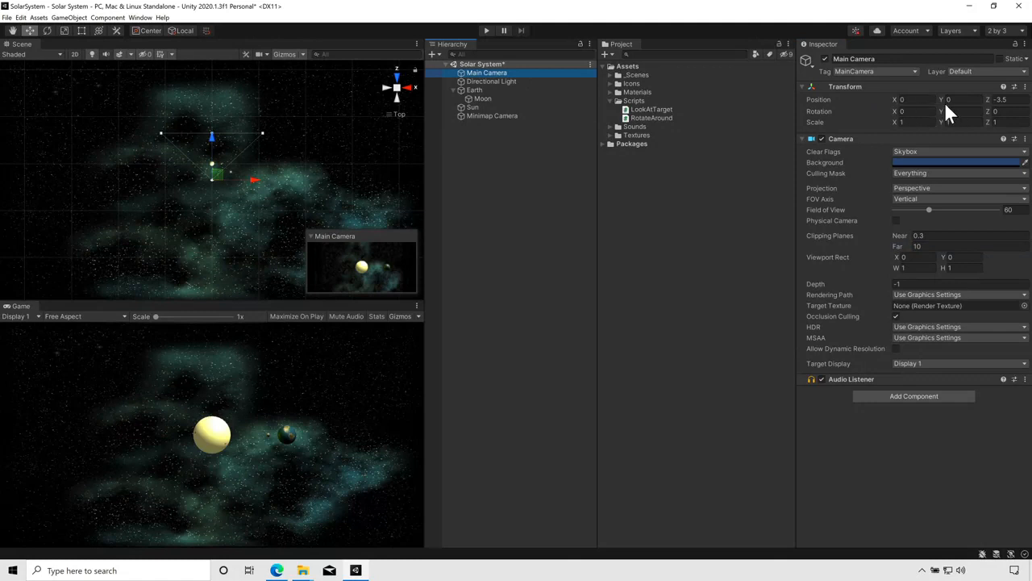
{"action": "left_click", "coordinate": [508, 118]}
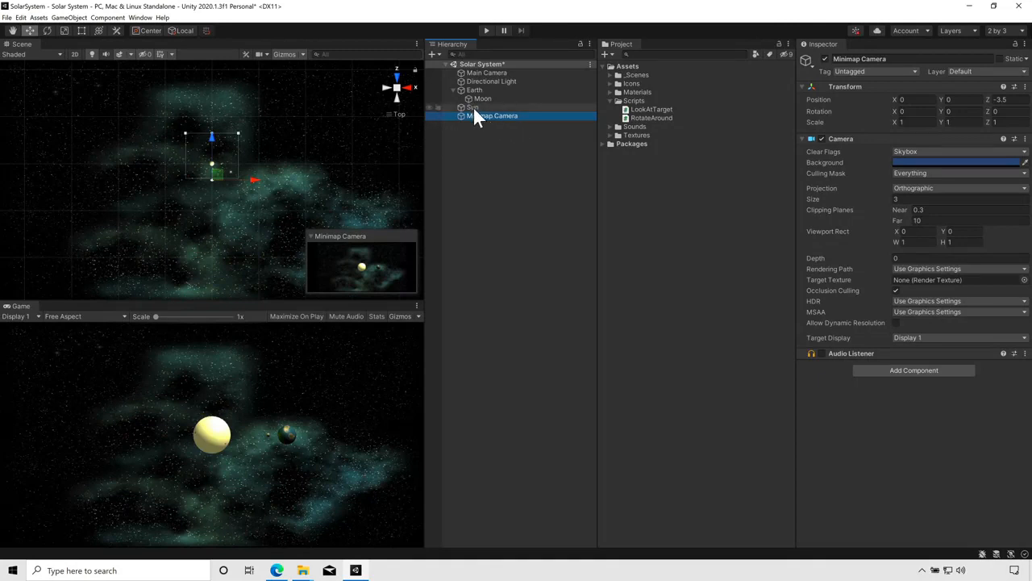
- Frame the Sun and Earth from above in the scene view and align the Minimap Camera with that view
{"action": "left_click", "coordinate": [473, 107]}
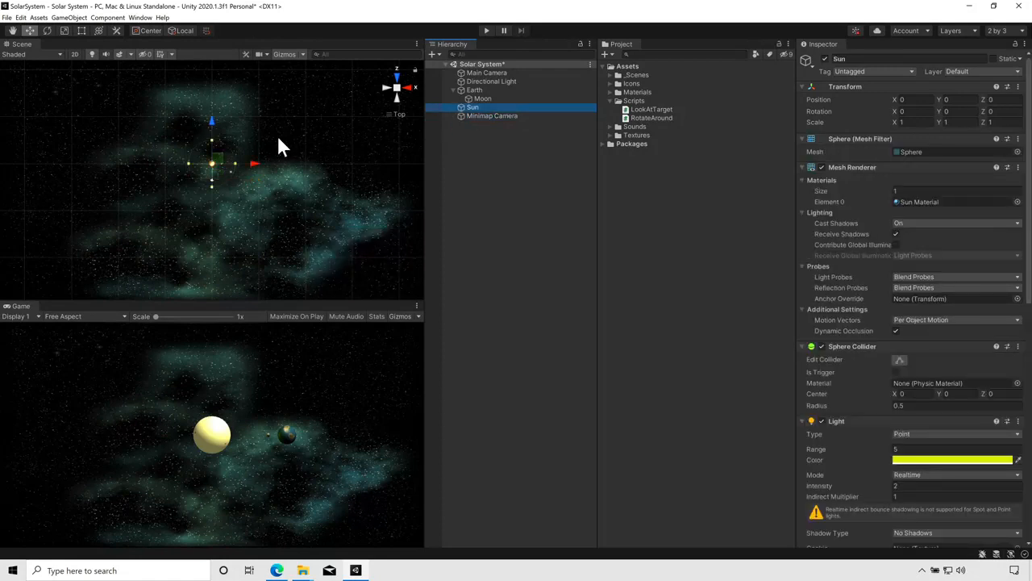
{"action": "key", "text": "f"}
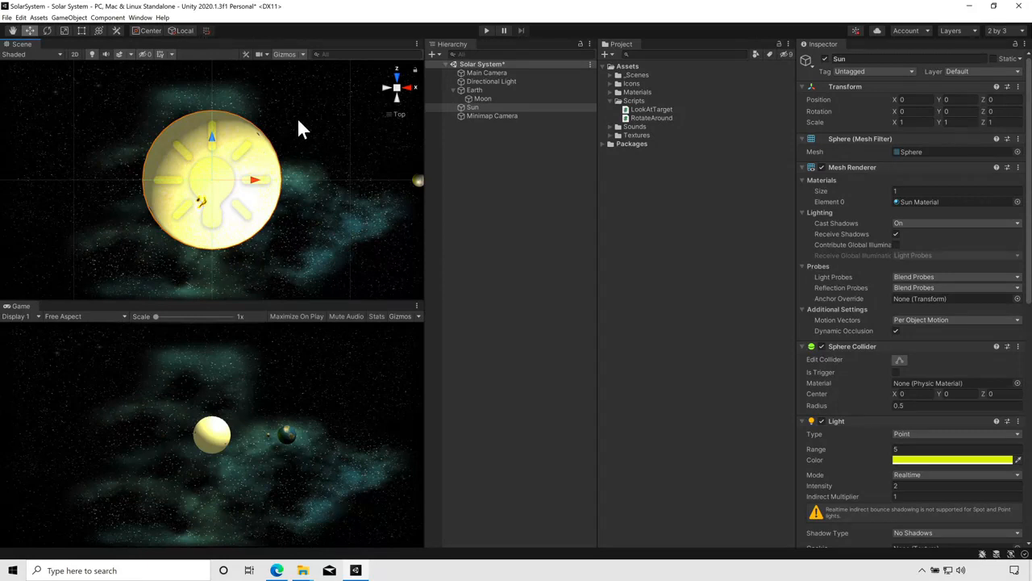
{"action": "scroll", "coordinate": [298, 127], "scroll_direction": "down", "scroll_amount": 5}
{"action": "scroll", "coordinate": [297, 127], "scroll_direction": "down", "scroll_amount": 3}
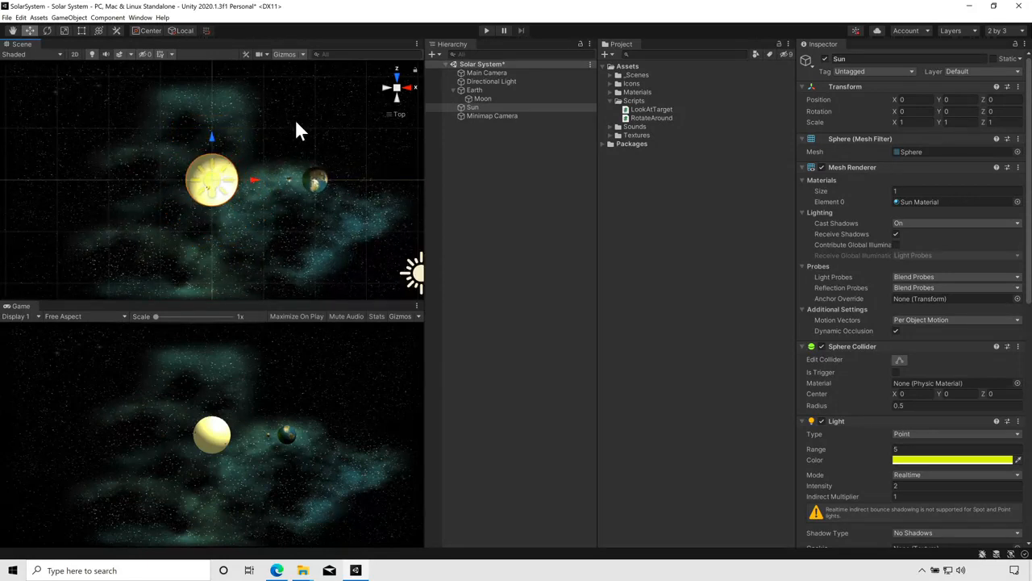
{"action": "scroll", "coordinate": [296, 125], "scroll_direction": "up", "scroll_amount": 2}
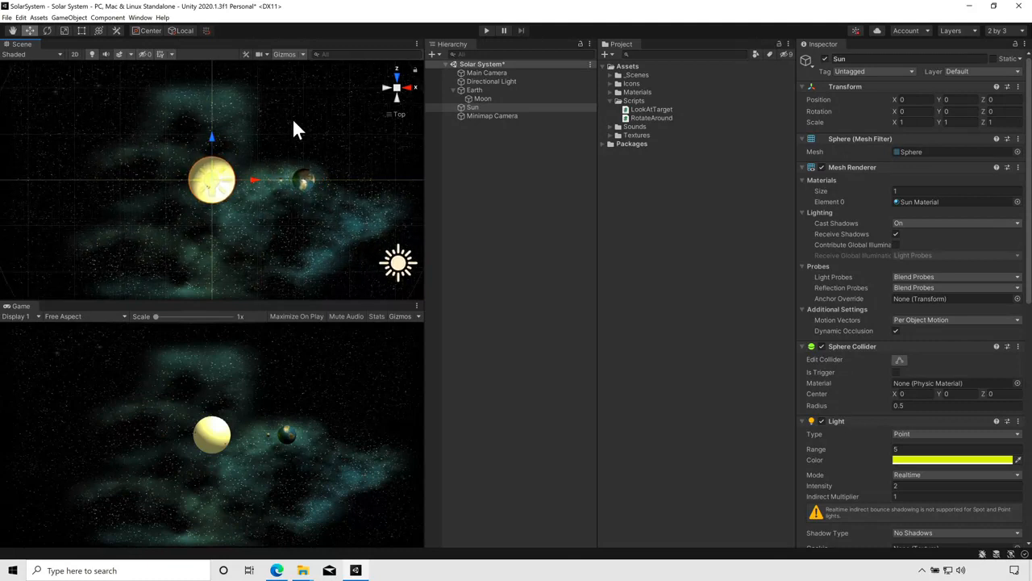
{"action": "left_click", "coordinate": [491, 117]}
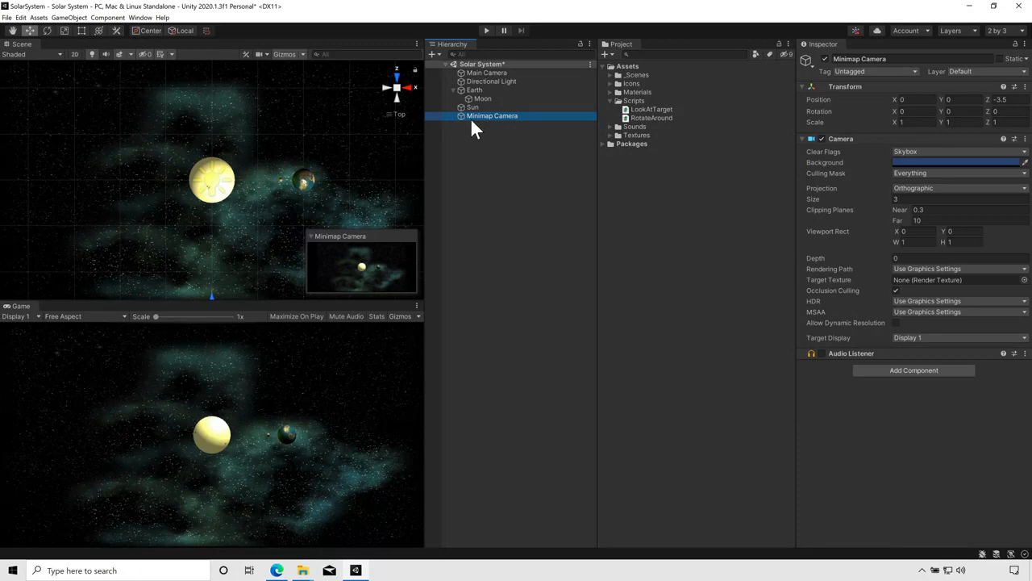
{"action": "left_click", "coordinate": [69, 17]}
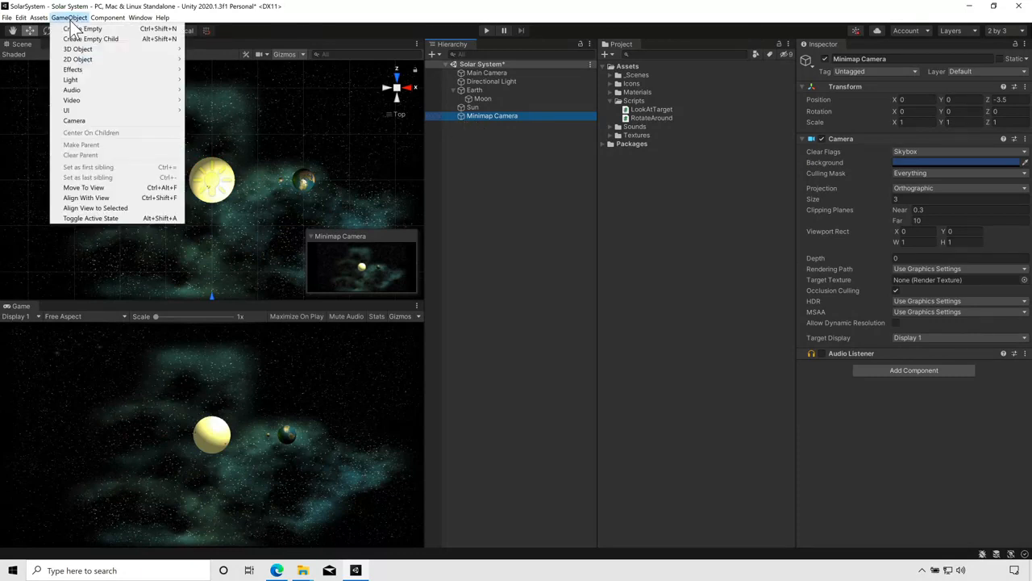
{"action": "left_click", "coordinate": [137, 200]}
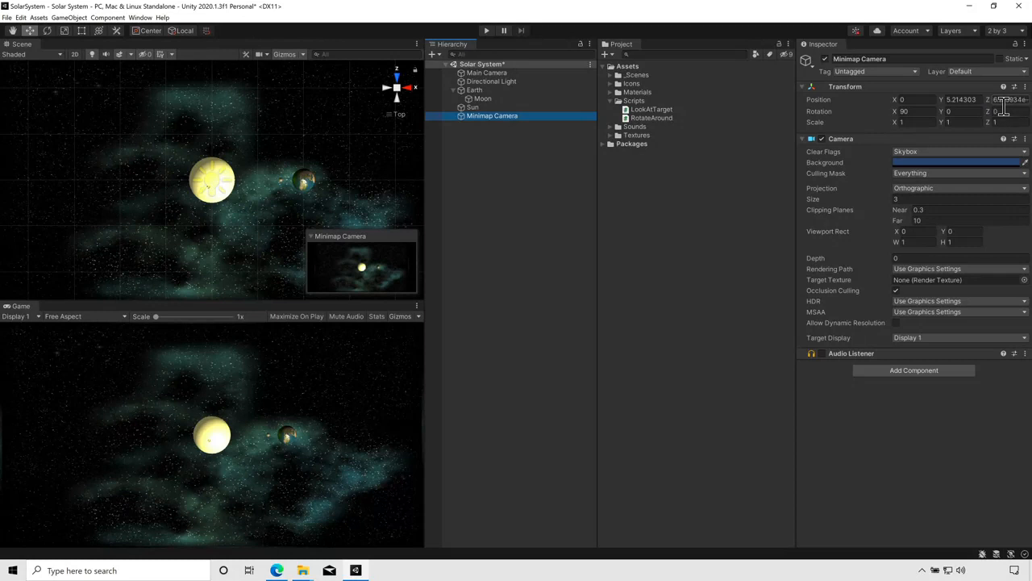
- Set the Minimap Camera's position to Y 5 and Z 0
{"action": "left_click", "coordinate": [960, 99]}
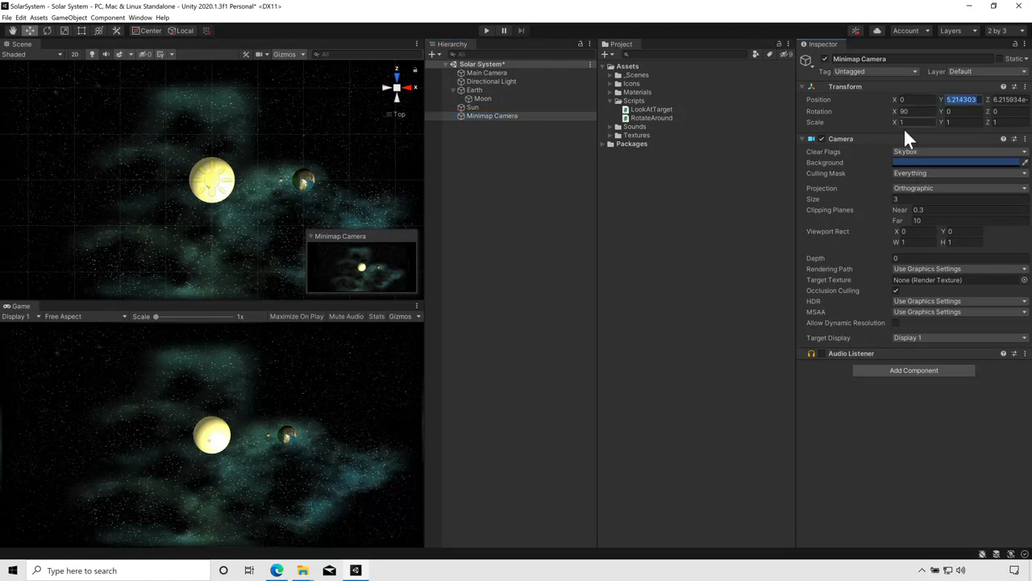
{"action": "type", "text": "5"}
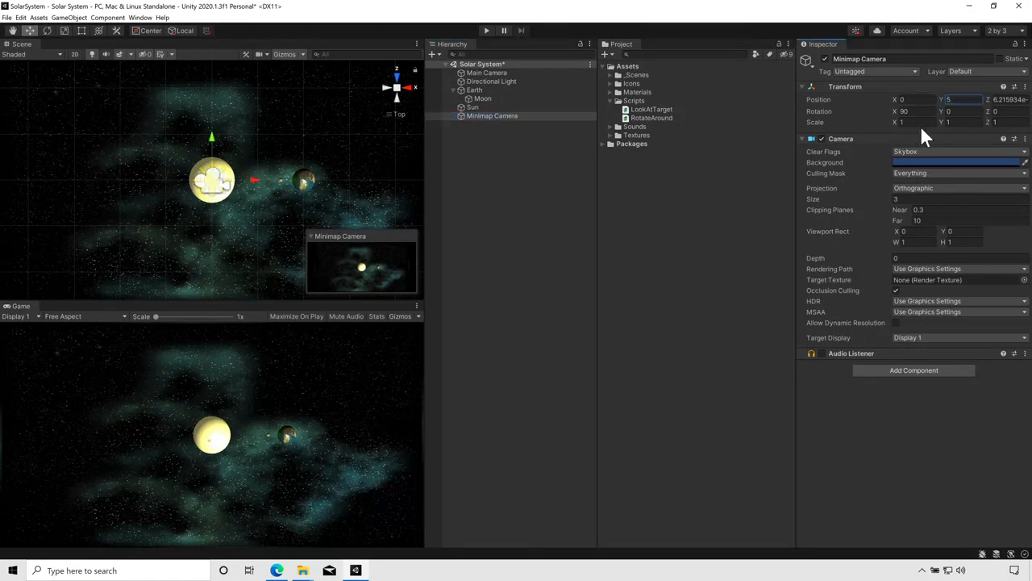
{"action": "key", "text": "Tab"}
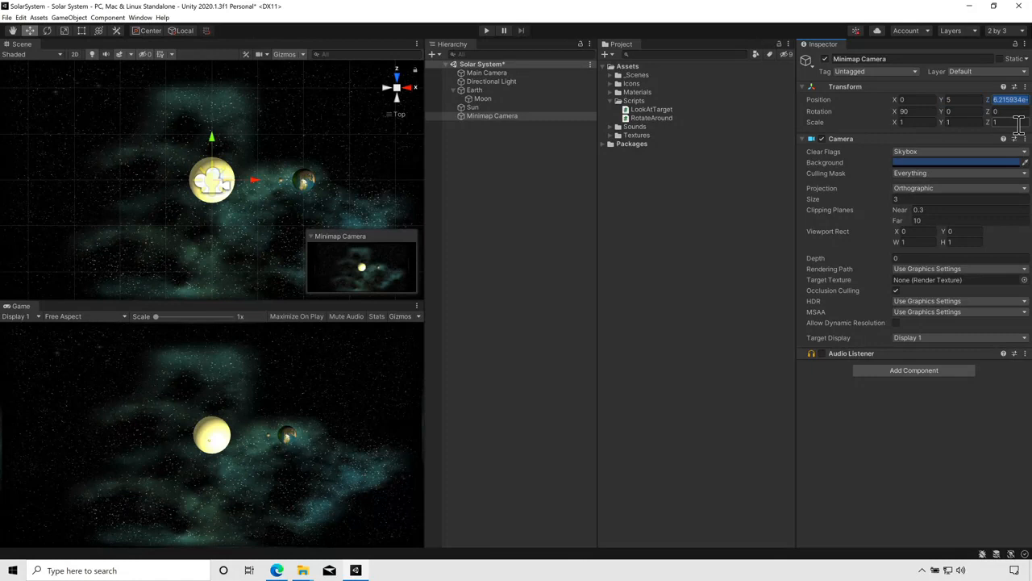
{"action": "type", "text": "0"}
- Inspect how both cameras are placed around the Sun and compare their Depth settings
{"action": "left_click_drag", "start_coordinate": [259, 204], "coordinate": [246, 39], "text": "alt"}
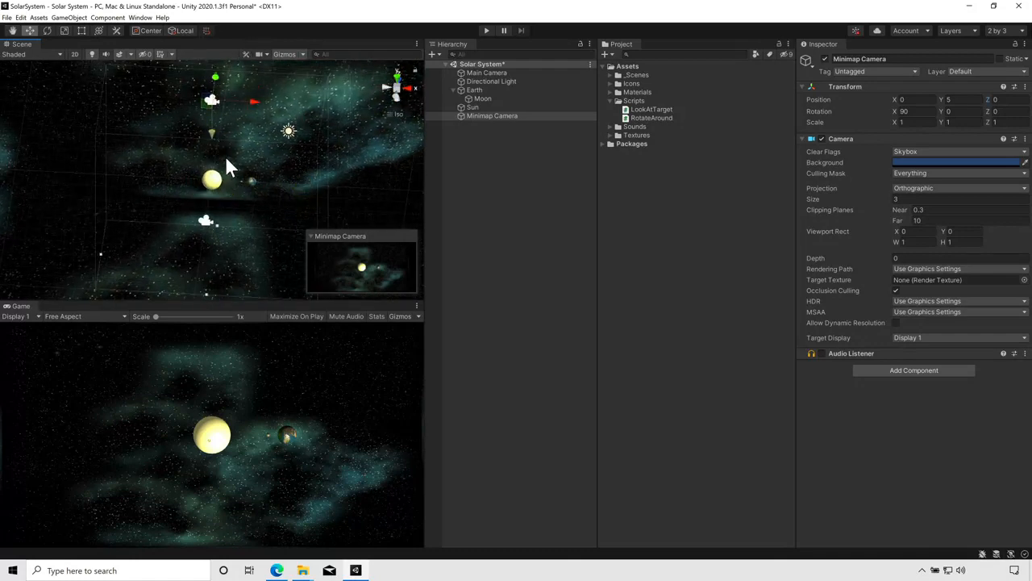
{"action": "left_click_drag", "start_coordinate": [225, 155], "coordinate": [282, 92], "text": "alt"}
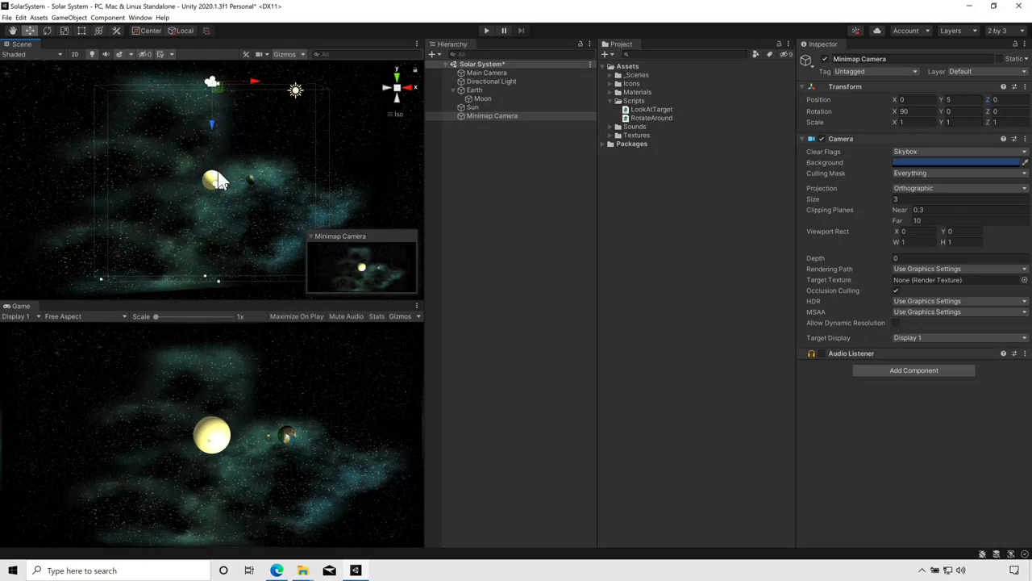
{"action": "left_click_drag", "start_coordinate": [234, 182], "coordinate": [186, 224], "text": "alt"}
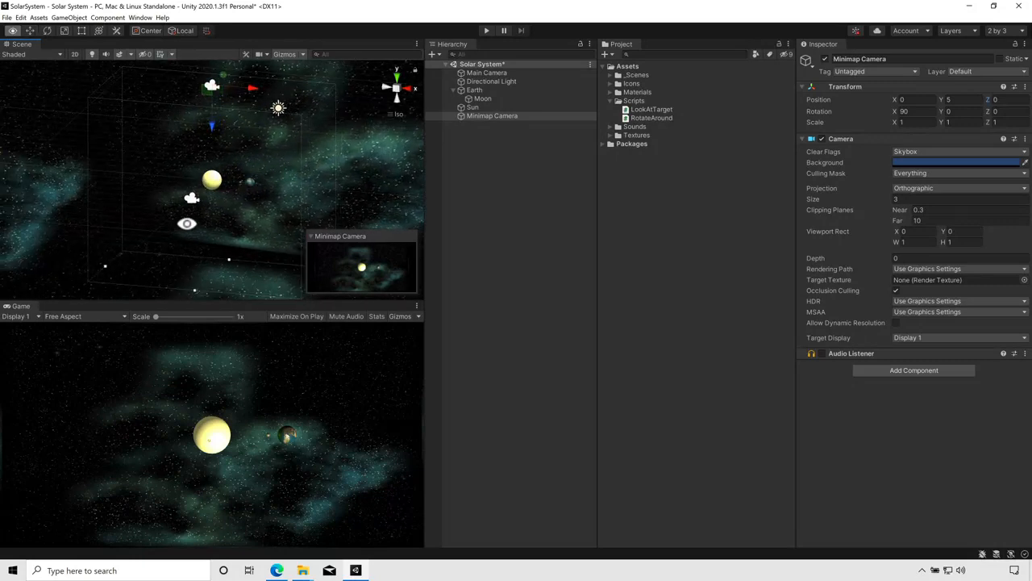
{"action": "left_click_drag", "start_coordinate": [231, 179], "coordinate": [121, 234], "text": "alt"}
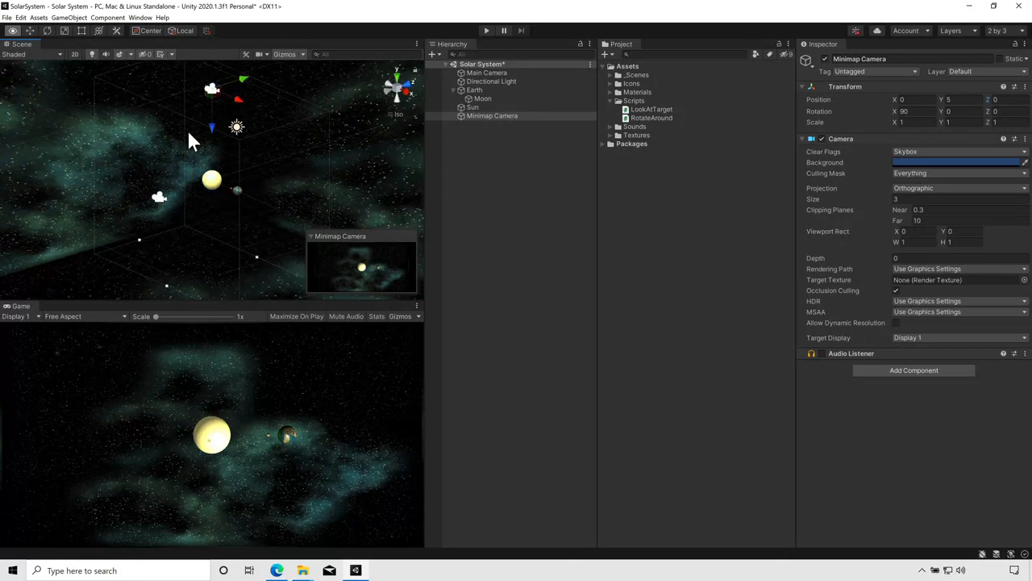
{"action": "left_click", "coordinate": [489, 71]}
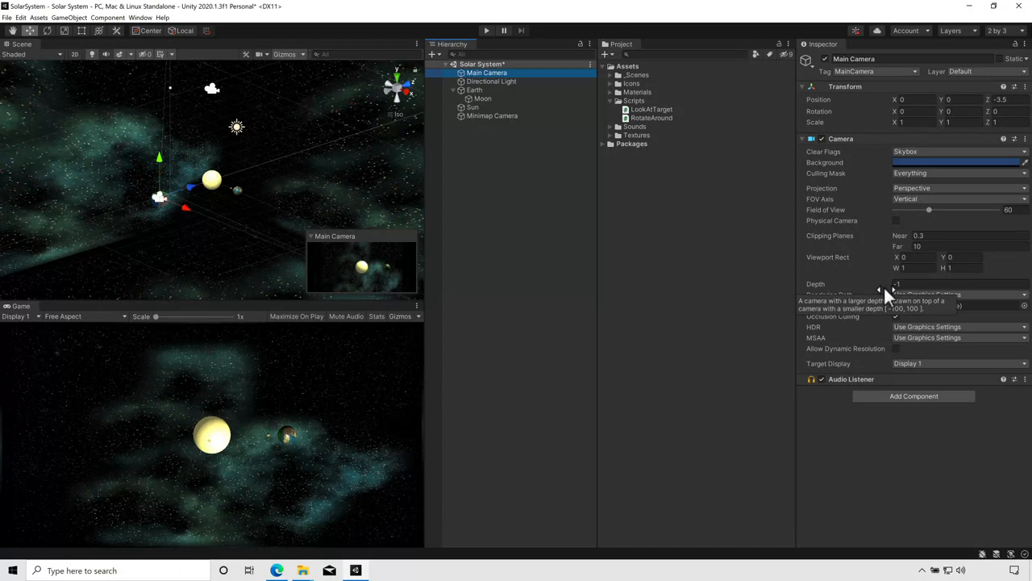
{"action": "left_click", "coordinate": [501, 114]}
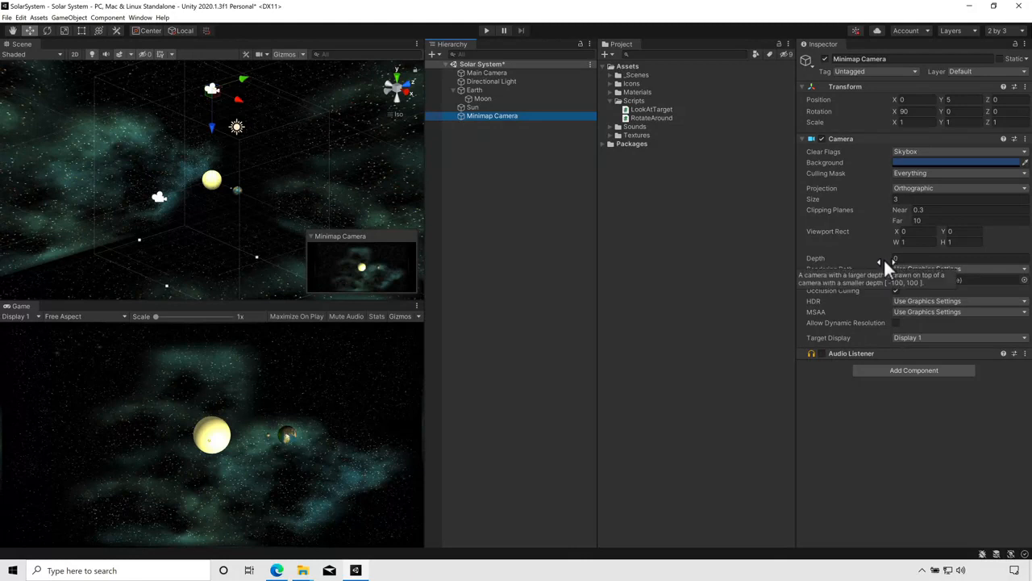
- Try a Depth of -2 on the Minimap Camera, then restore it to 0
{"action": "left_click", "coordinate": [897, 259]}
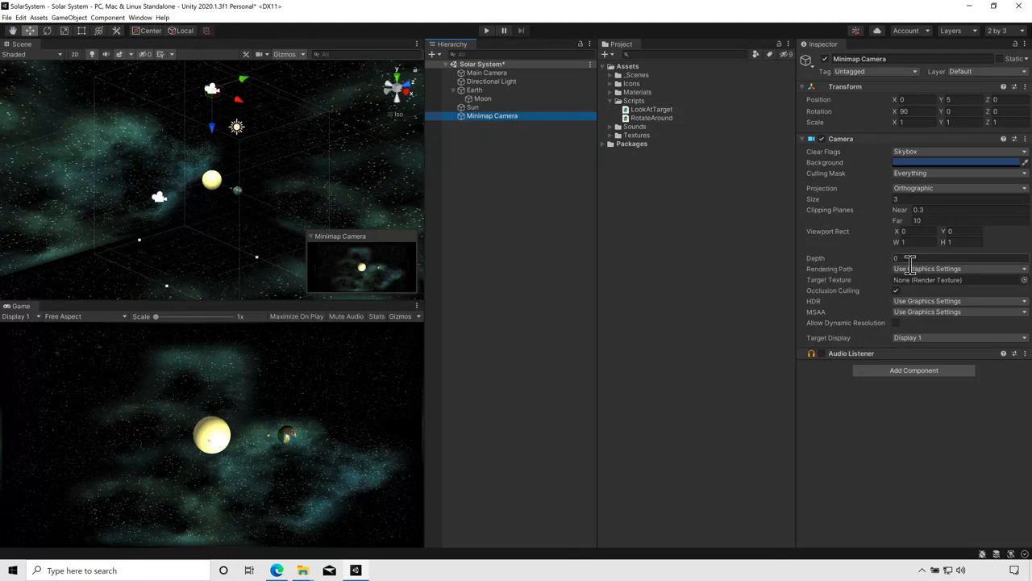
{"action": "type", "text": "-2"}
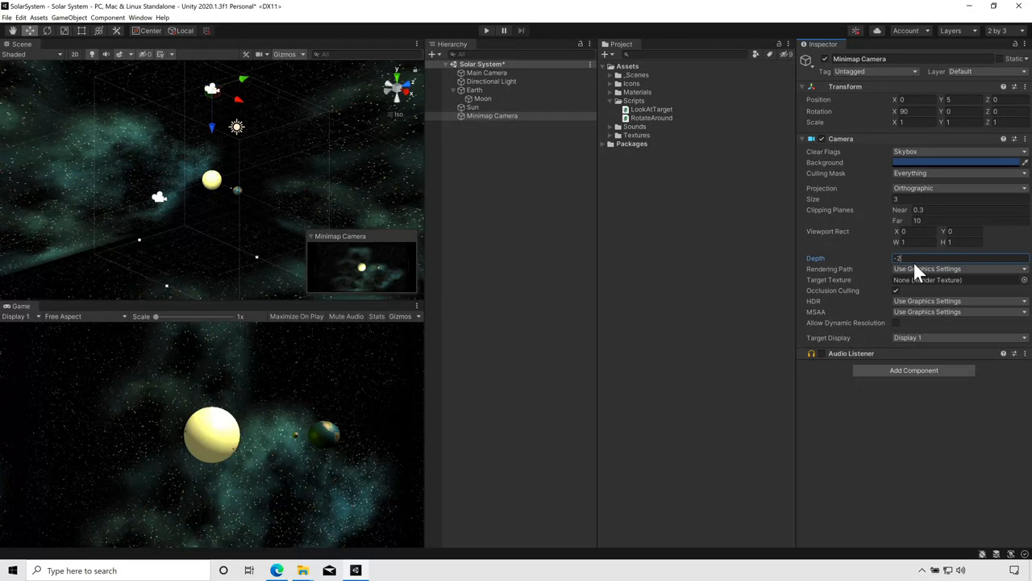
{"action": "key", "text": "BackSpace"}
{"action": "key", "text": "BackSpace"}
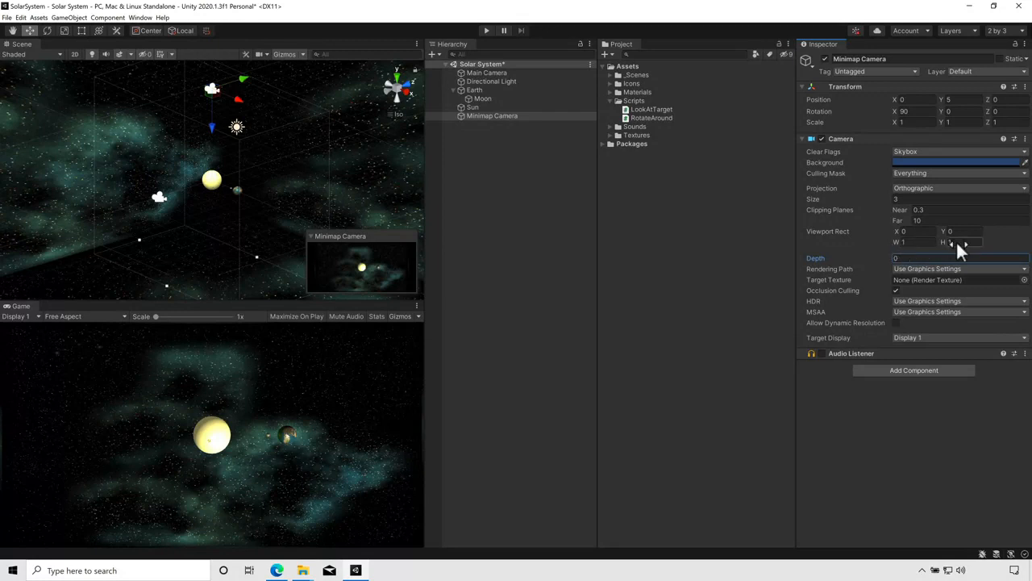
- Set the Minimap Camera's Viewport Rect width and height to 0.25 and test the minimap in Play mode
{"action": "left_click", "coordinate": [925, 243]}
{"action": "type", "text": "0.25"}
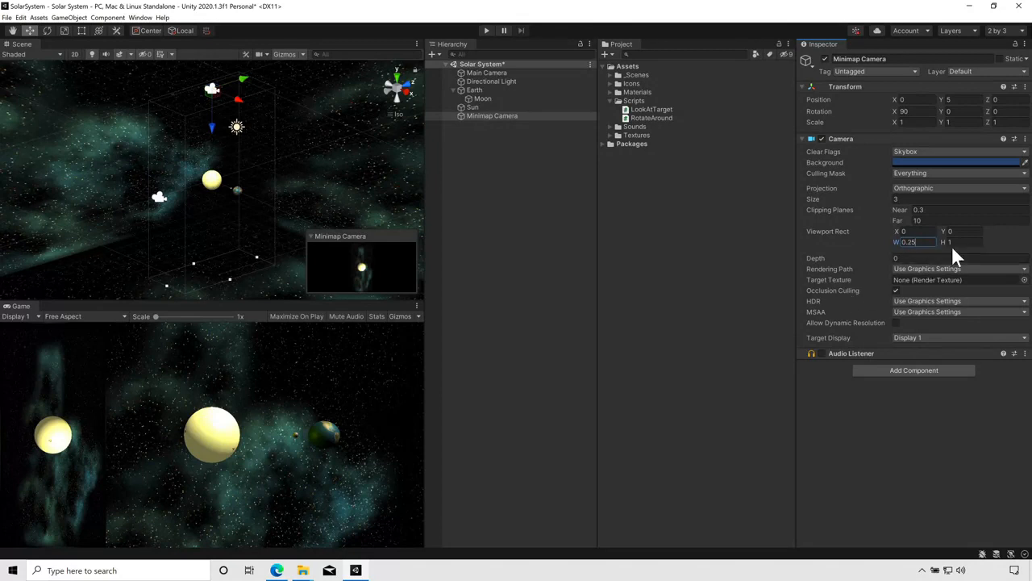
{"action": "key", "text": "Tab"}
{"action": "type", "text": "0.25"}
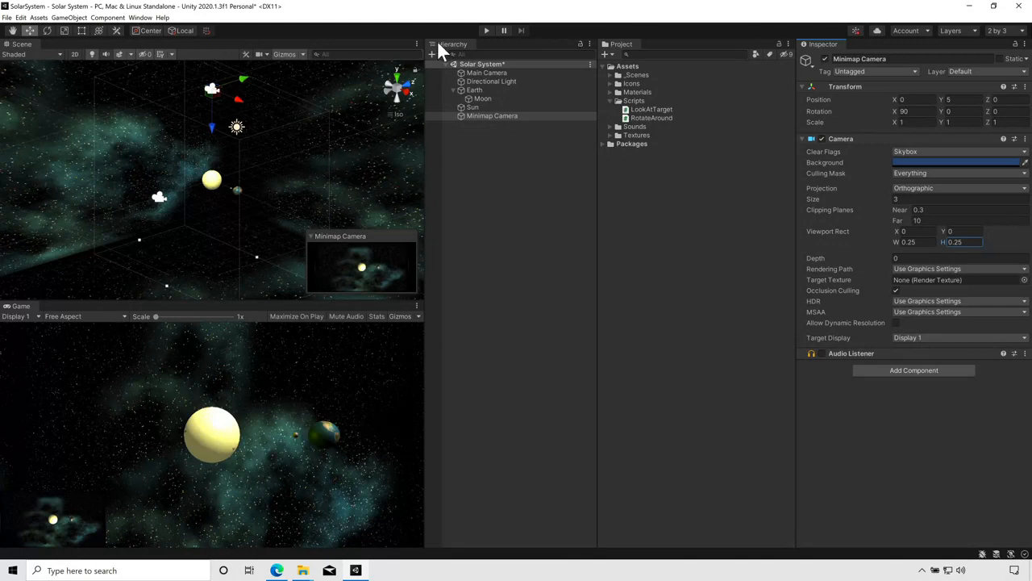
{"action": "left_click", "coordinate": [485, 30]}
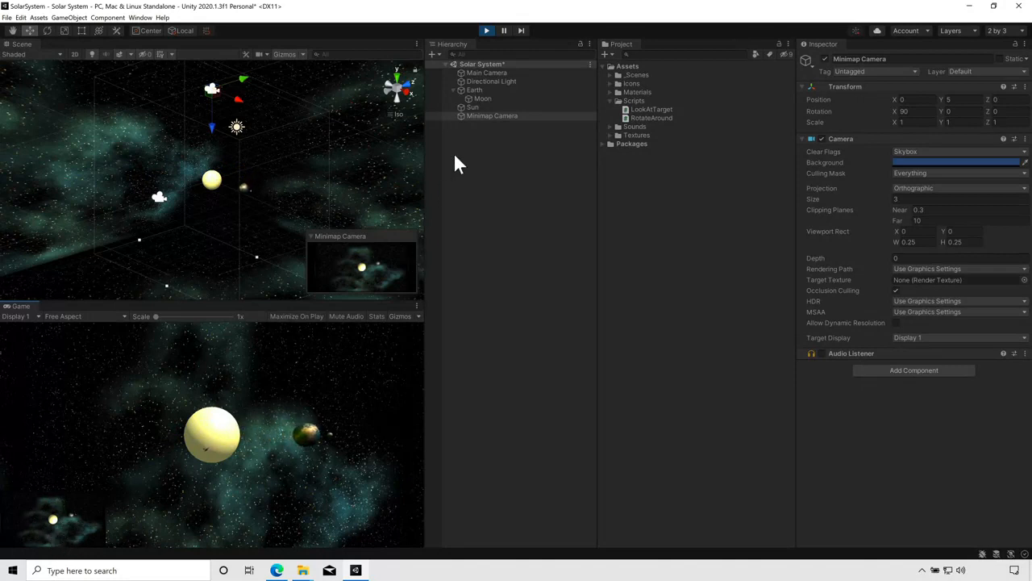
{"action": "left_click", "coordinate": [488, 30]}
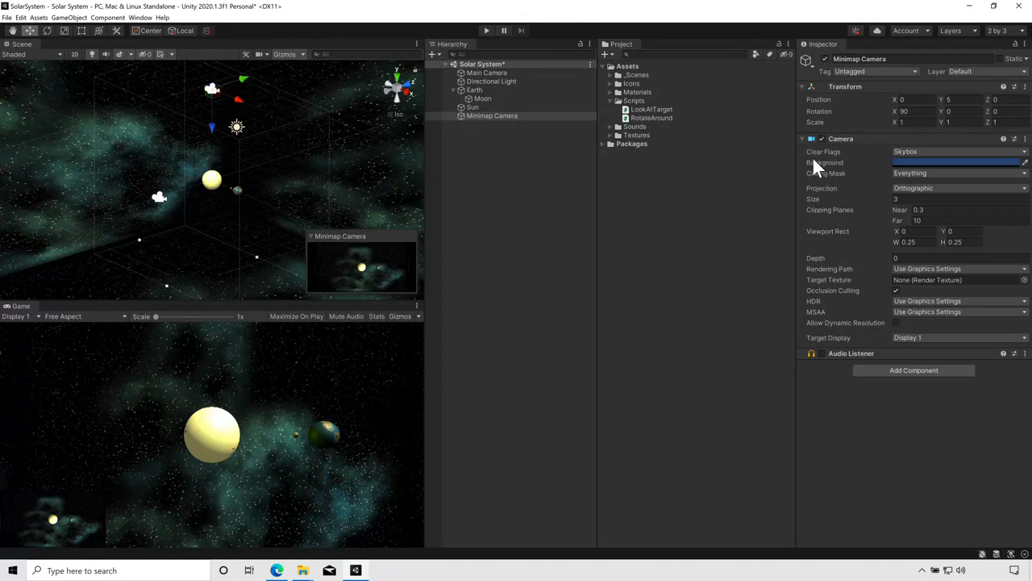
- Set the Minimap Camera's Clear Flags to Solid Color with background colour 1C427E, and check the minimap in Play mode
{"action": "left_click", "coordinate": [935, 153]}
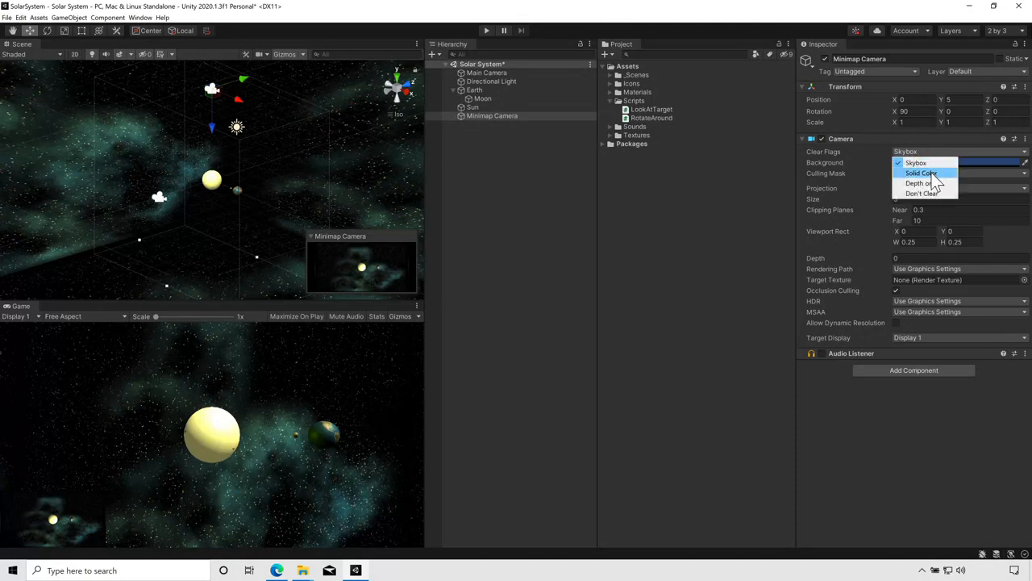
{"action": "left_click", "coordinate": [931, 173]}
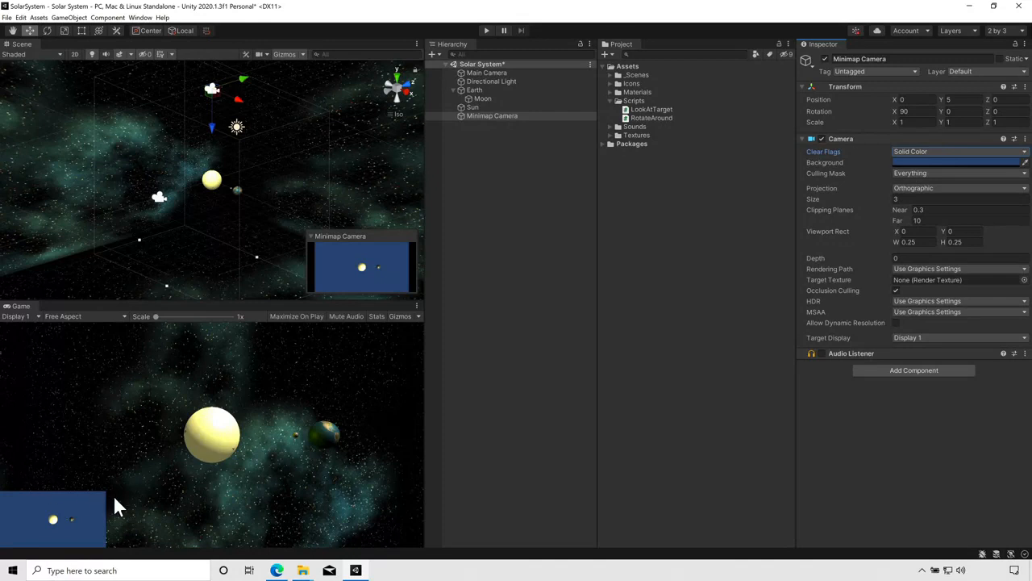
{"action": "left_click", "coordinate": [913, 164]}
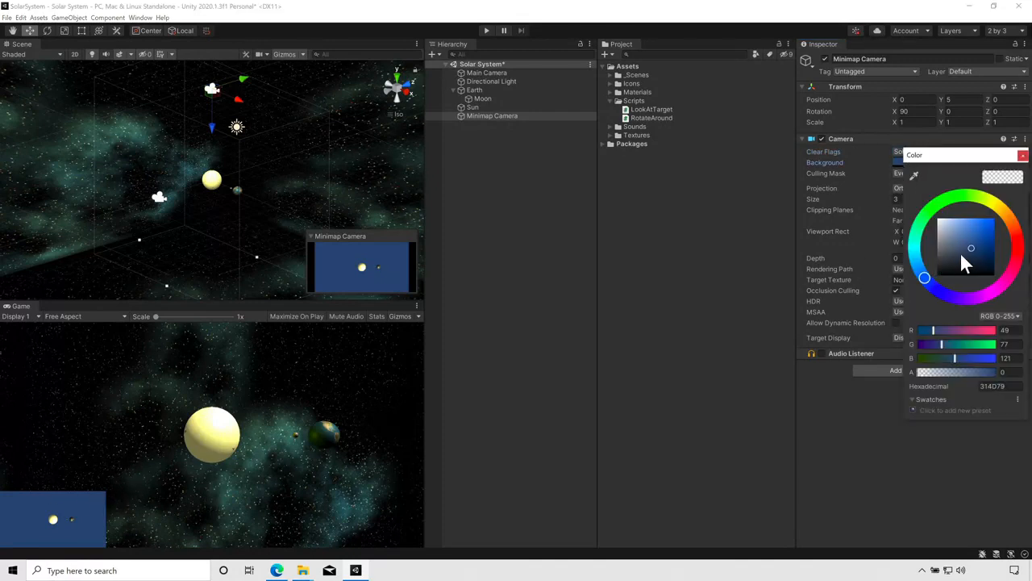
{"action": "left_click_drag", "start_coordinate": [977, 244], "coordinate": [982, 250]}
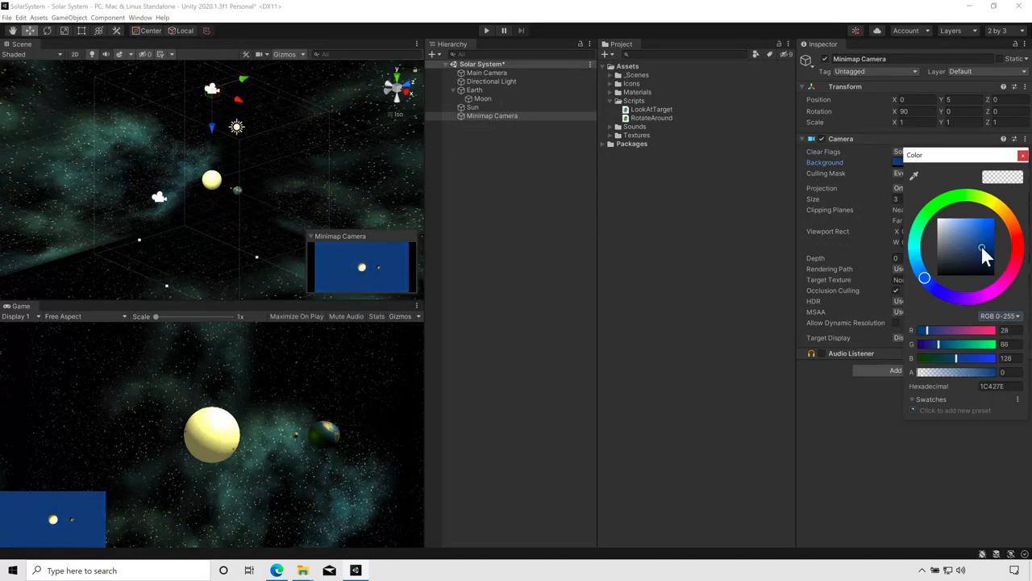
{"action": "left_click", "coordinate": [1022, 157]}
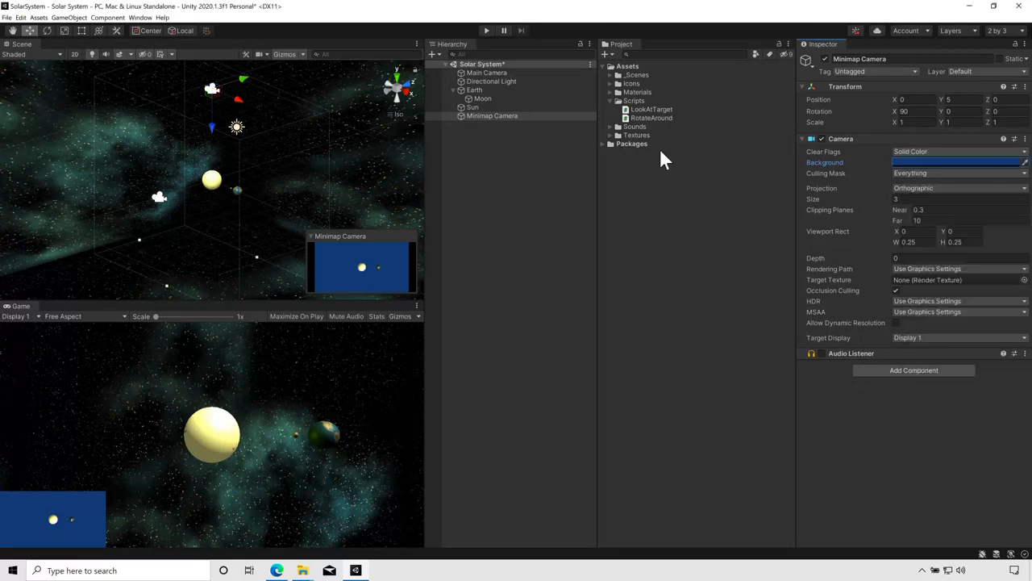
{"action": "left_click", "coordinate": [485, 31]}
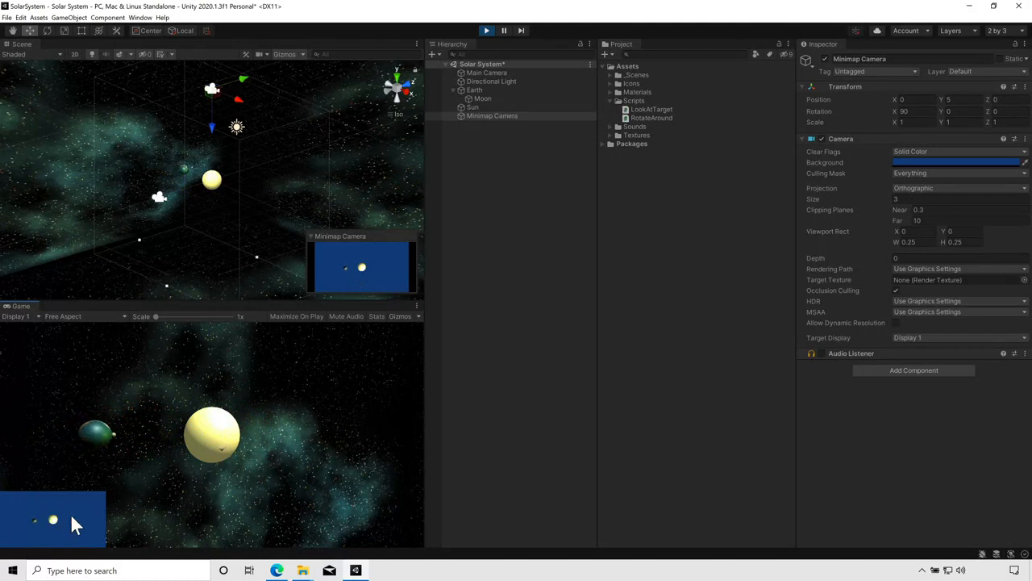
{"action": "left_click", "coordinate": [486, 31]}
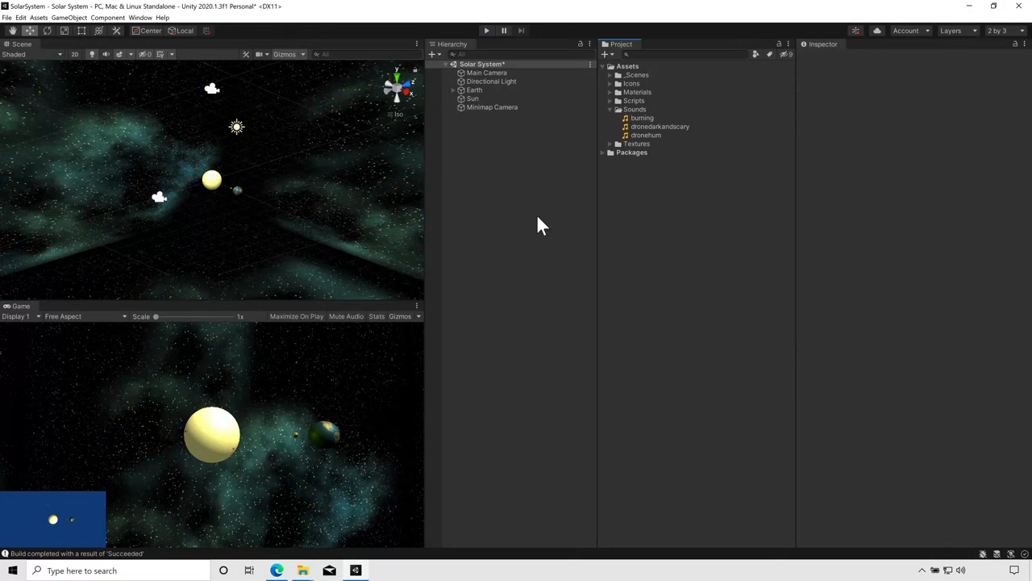
- Add the LookAtTarget script from the Scripts folder to the Main Camera as a component
{"action": "left_click", "coordinate": [489, 72]}
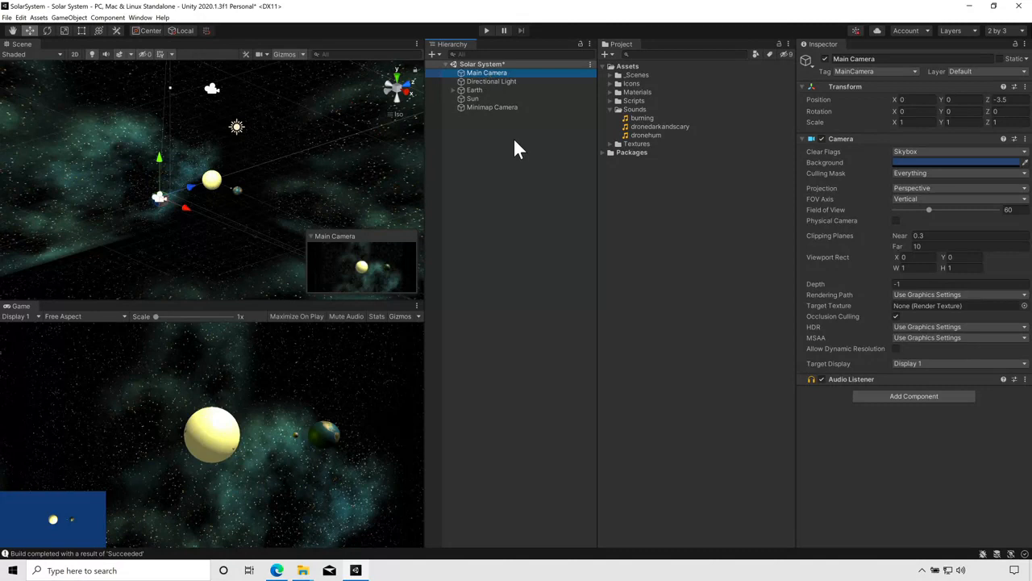
{"action": "left_click", "coordinate": [610, 101]}
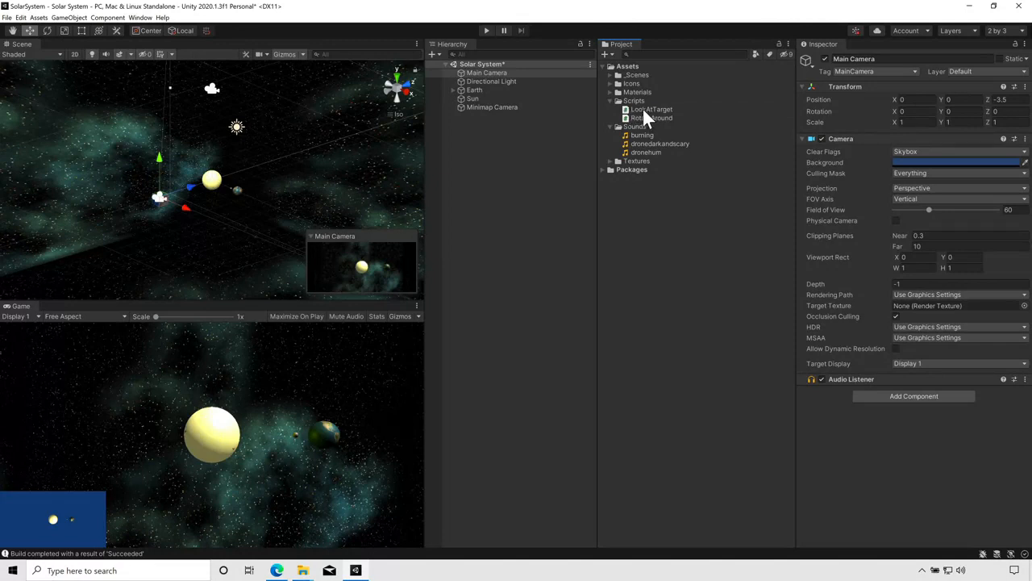
{"action": "left_click_drag", "start_coordinate": [644, 111], "coordinate": [859, 444]}
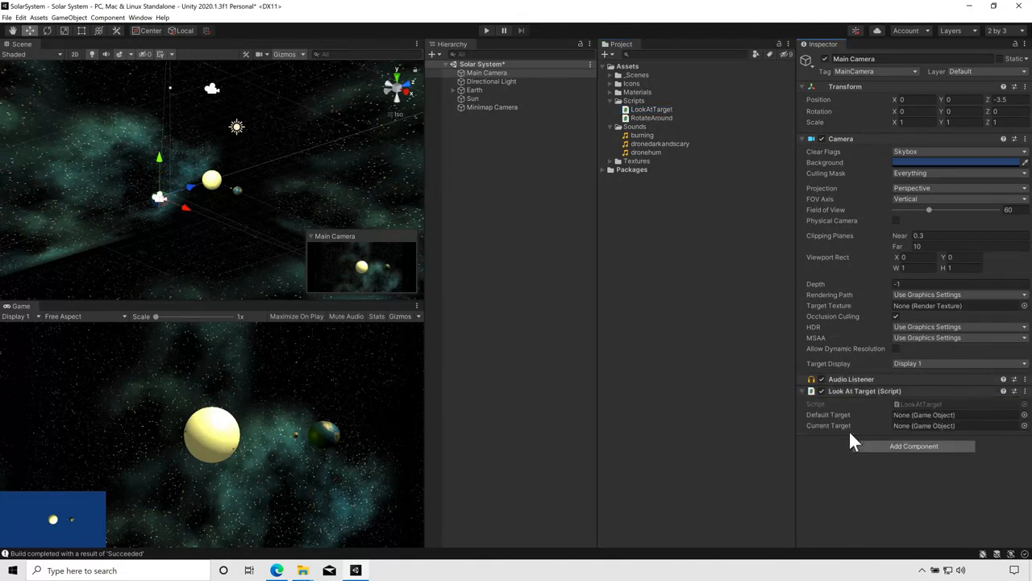
- Assign the Sun as both Default Target and Current Target of the Main Camera's Look At Target script
{"action": "mouse_move", "coordinate": [863, 423]}
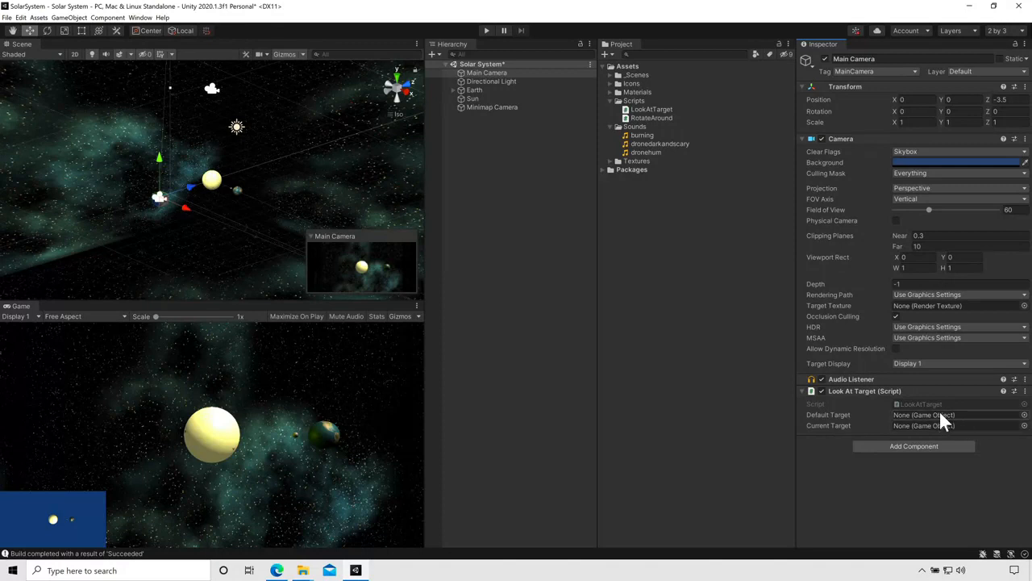
{"action": "left_click", "coordinate": [1024, 414]}
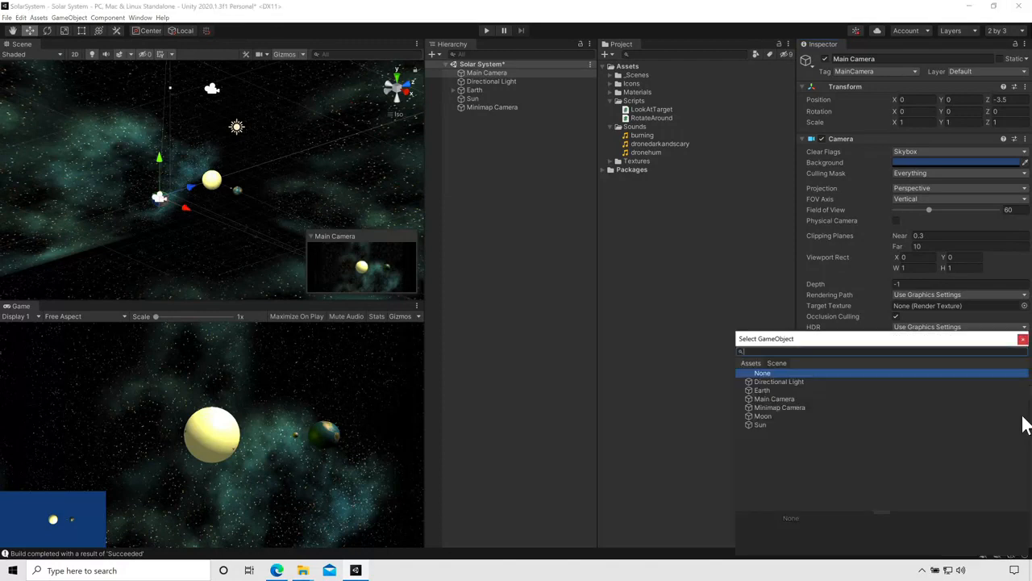
{"action": "left_click", "coordinate": [767, 424]}
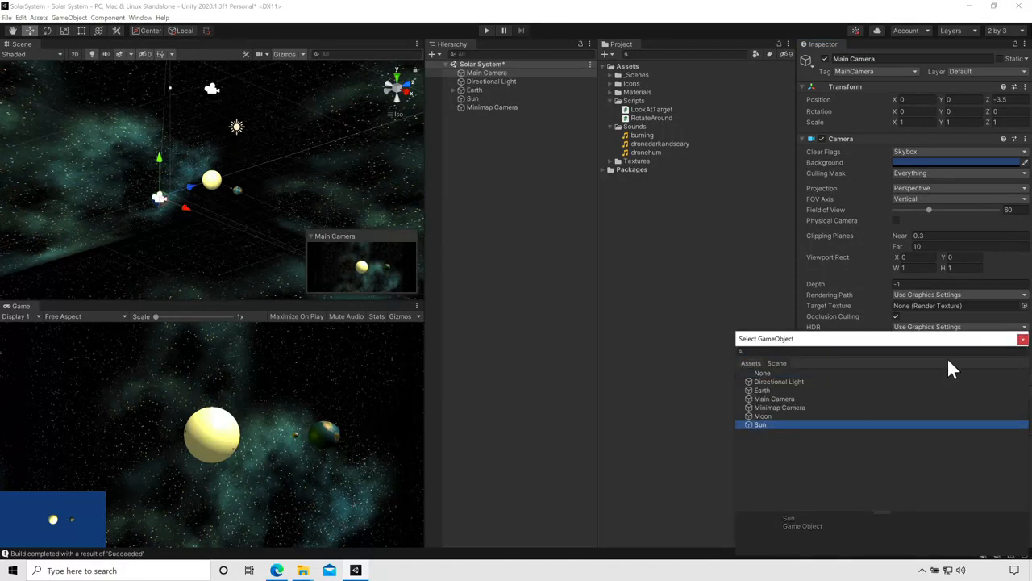
{"action": "left_click", "coordinate": [1022, 340]}
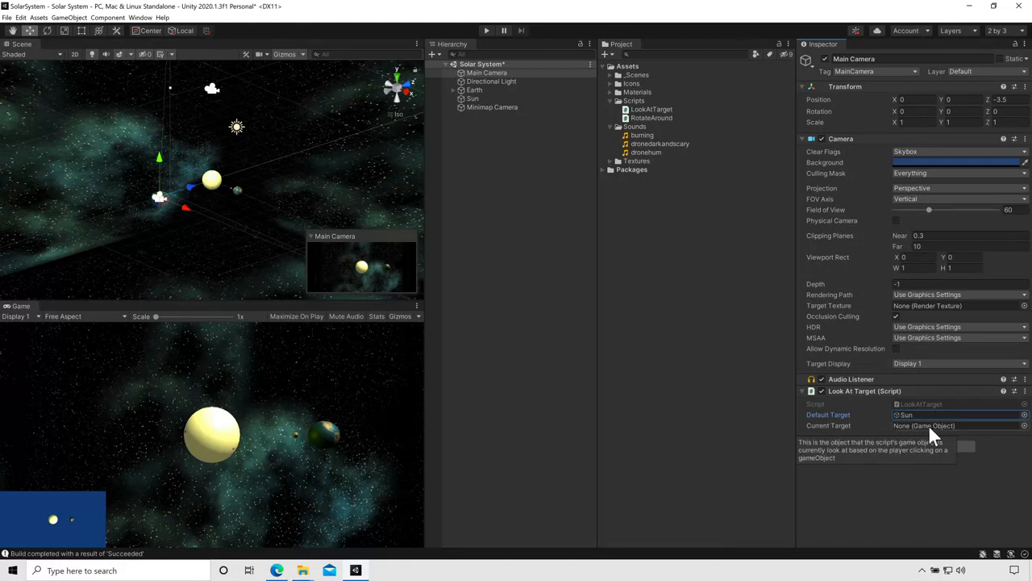
{"action": "left_click", "coordinate": [1023, 429]}
{"action": "left_click", "coordinate": [778, 424]}
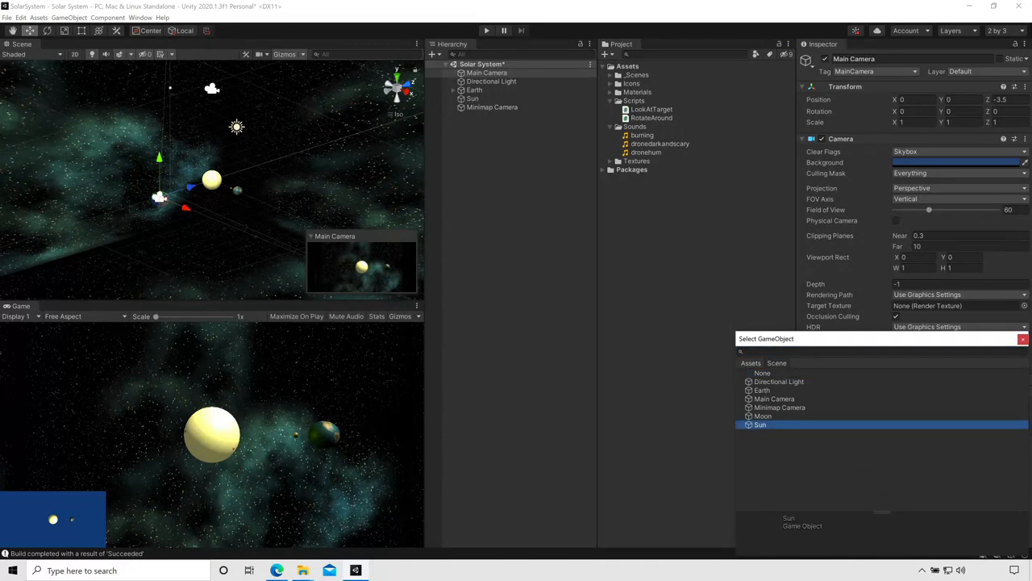
{"action": "left_click", "coordinate": [1023, 340]}
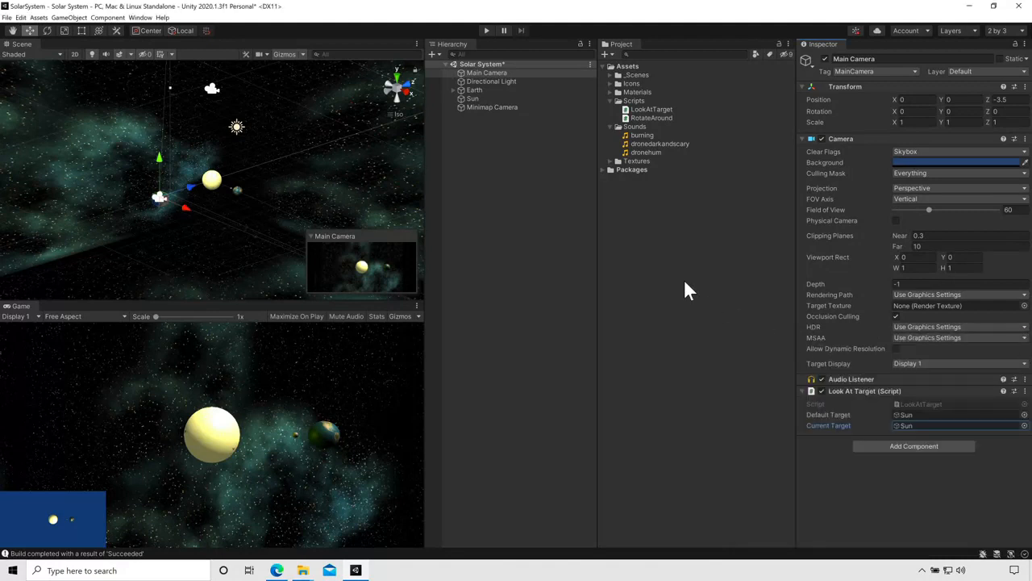
- Test the camera targeting in Play mode by switching the view between the Earth, Moon and Sun, and stop playback
{"action": "left_click", "coordinate": [487, 31]}
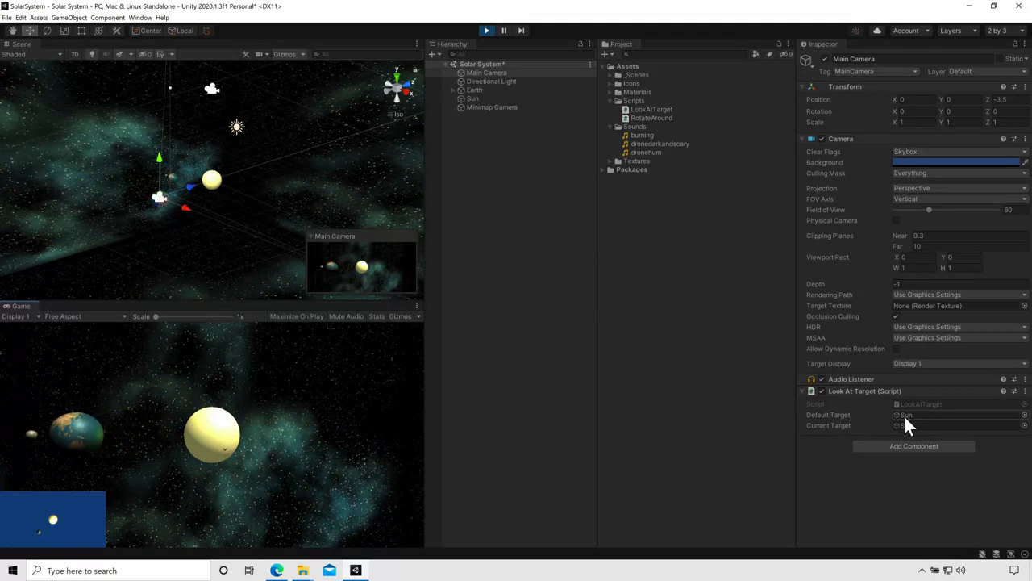
{"action": "left_click", "coordinate": [100, 428]}
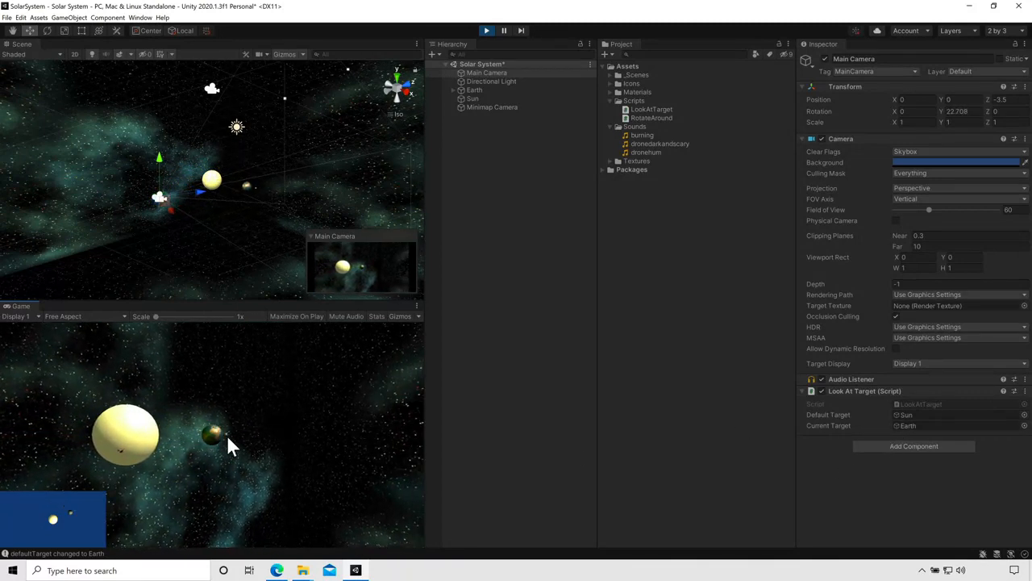
{"action": "left_click", "coordinate": [231, 433]}
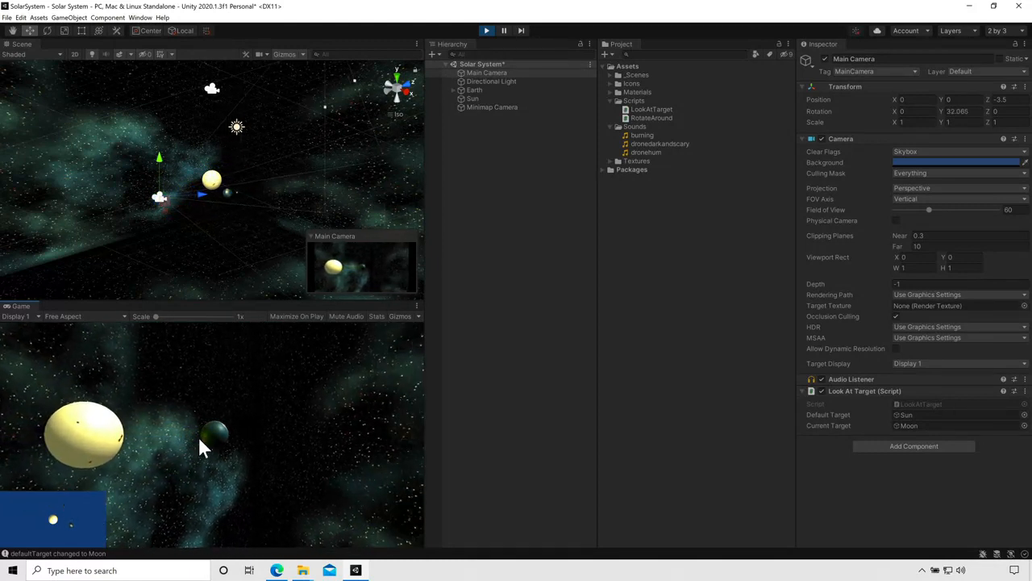
{"action": "left_click", "coordinate": [198, 436]}
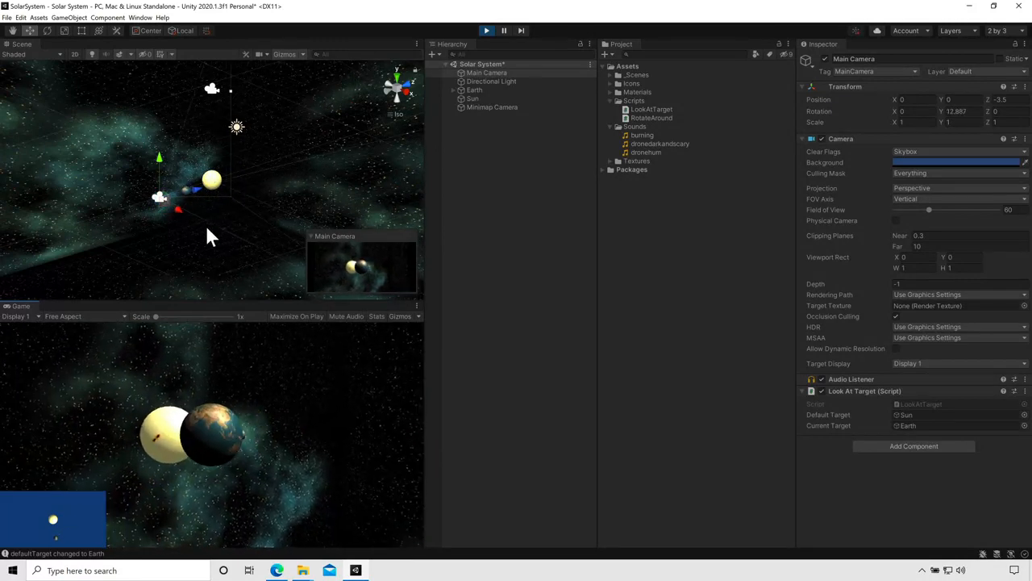
{"action": "left_click", "coordinate": [204, 404]}
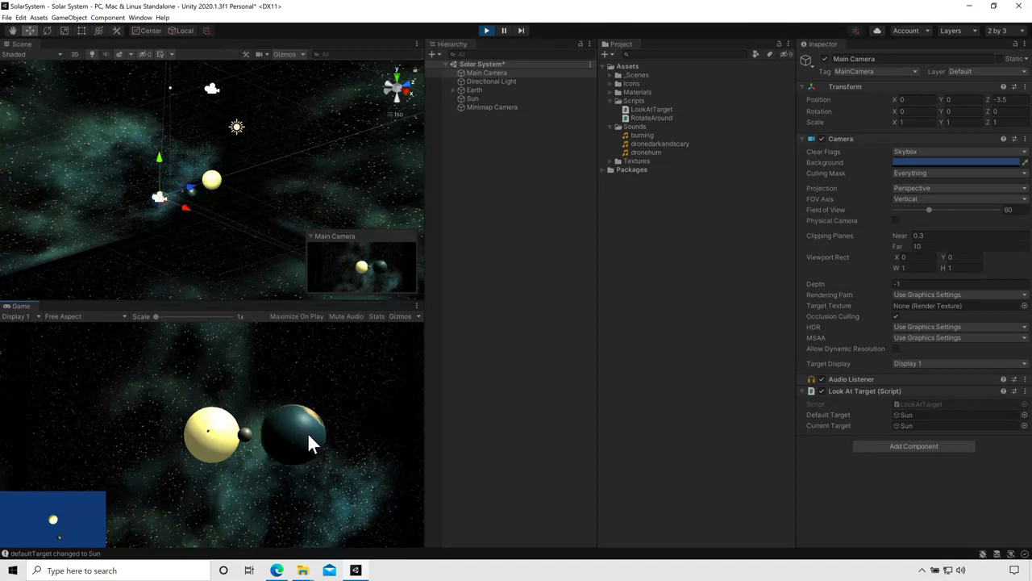
{"action": "left_click", "coordinate": [292, 434]}
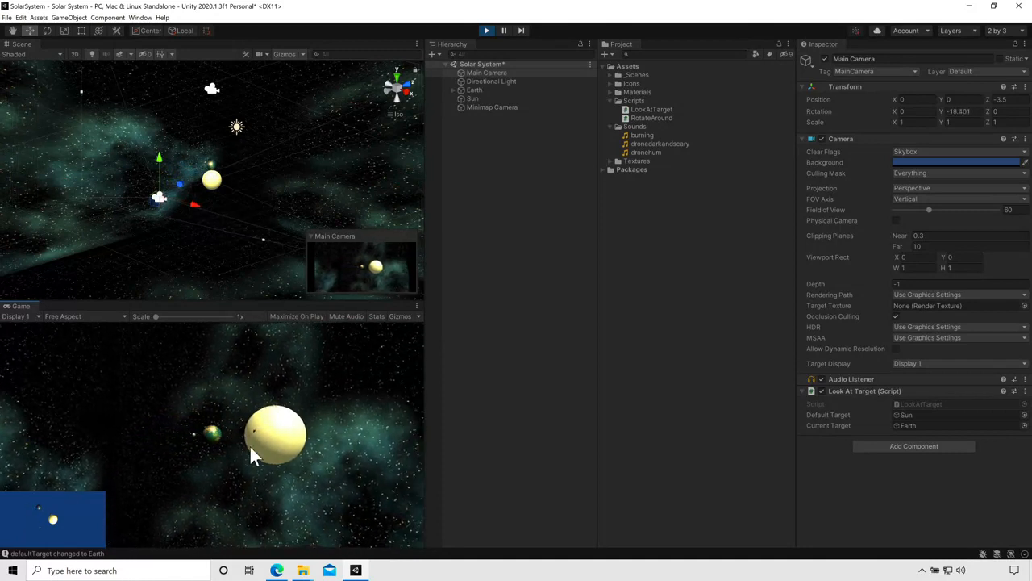
{"action": "left_click", "coordinate": [251, 436]}
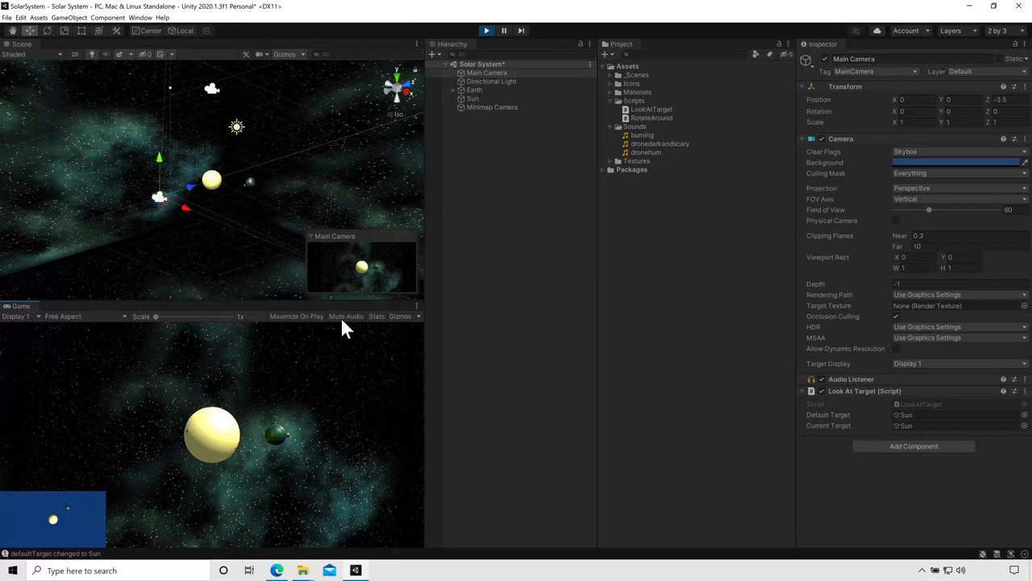
{"action": "left_click", "coordinate": [487, 30]}
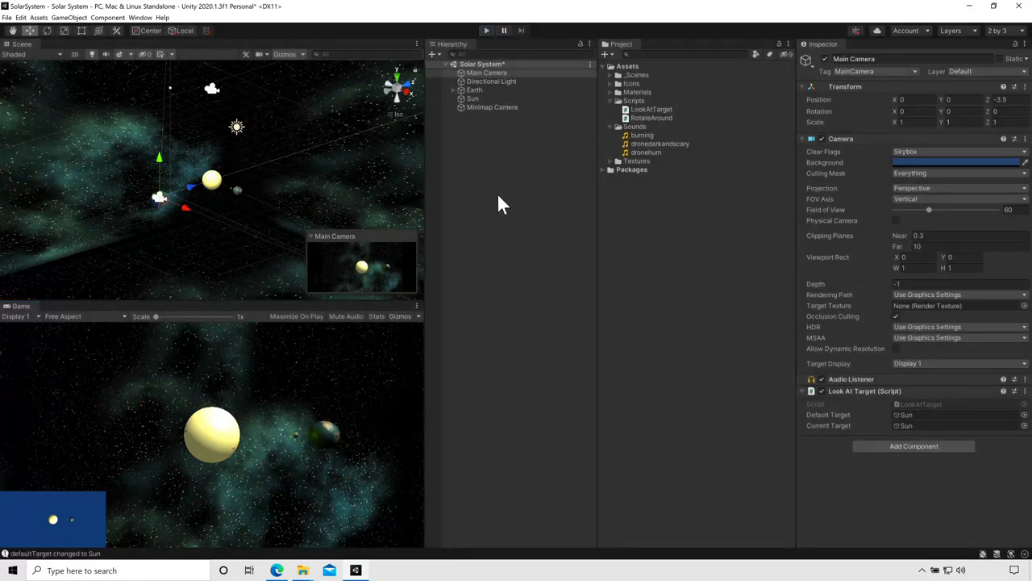